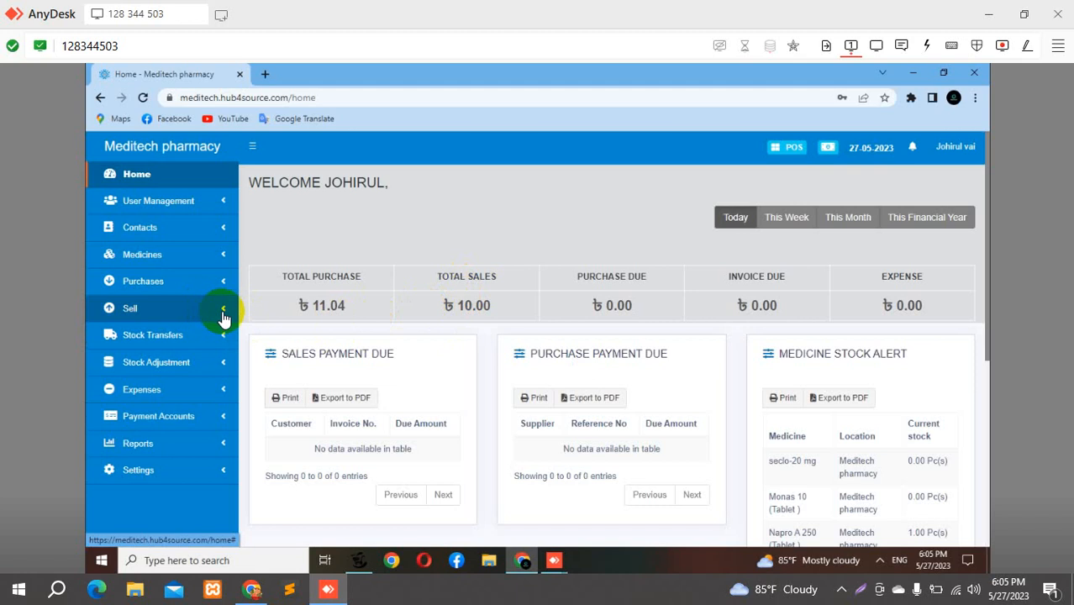
Open the All sales list from the Sell section and review its filters, sale entries and totals row.
left_click(227, 315)
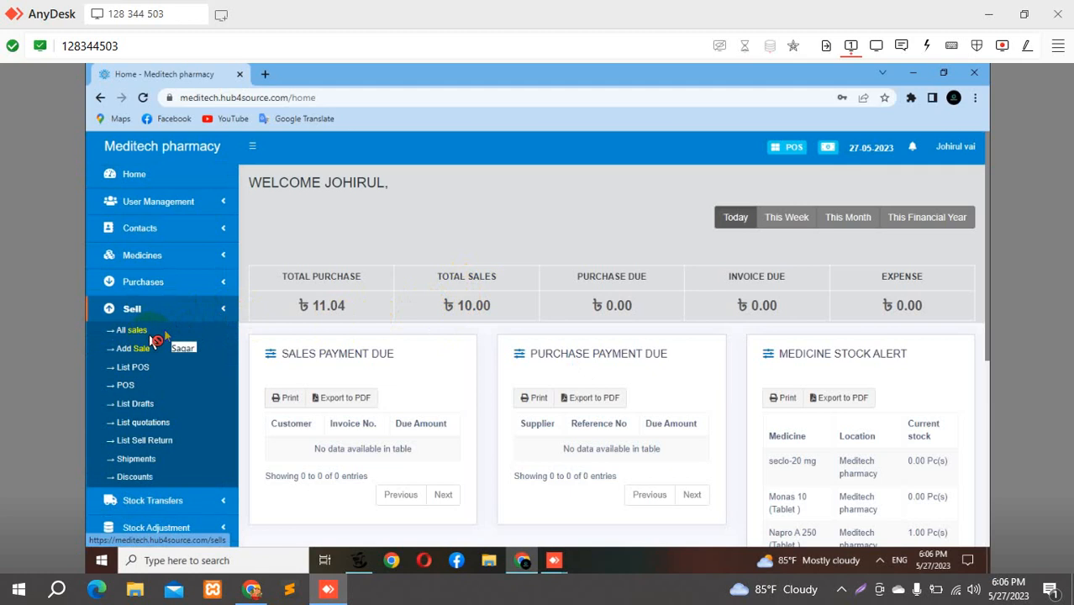
left_click(152, 339)
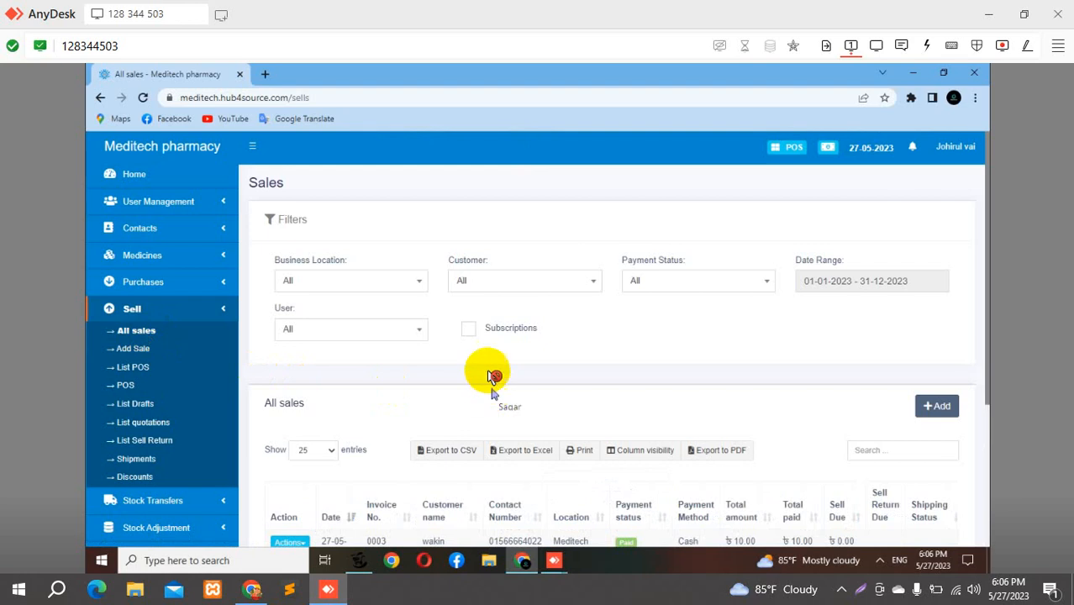
scroll(496, 386, "down", 2)
scroll(494, 374, "down", 3)
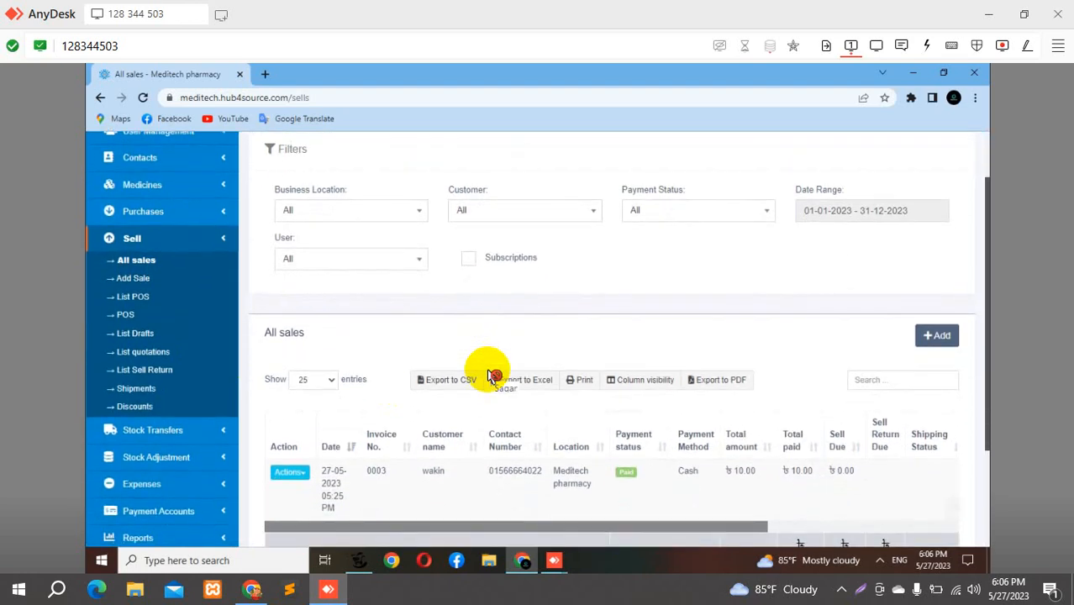
scroll(471, 407, "up", 5)
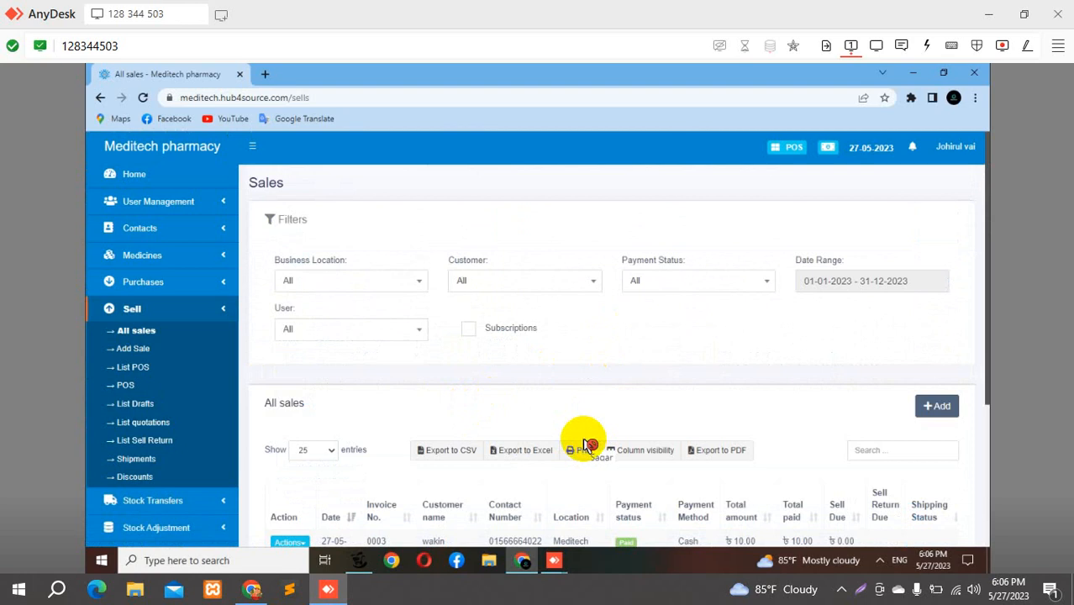
scroll(588, 444, "down", 4)
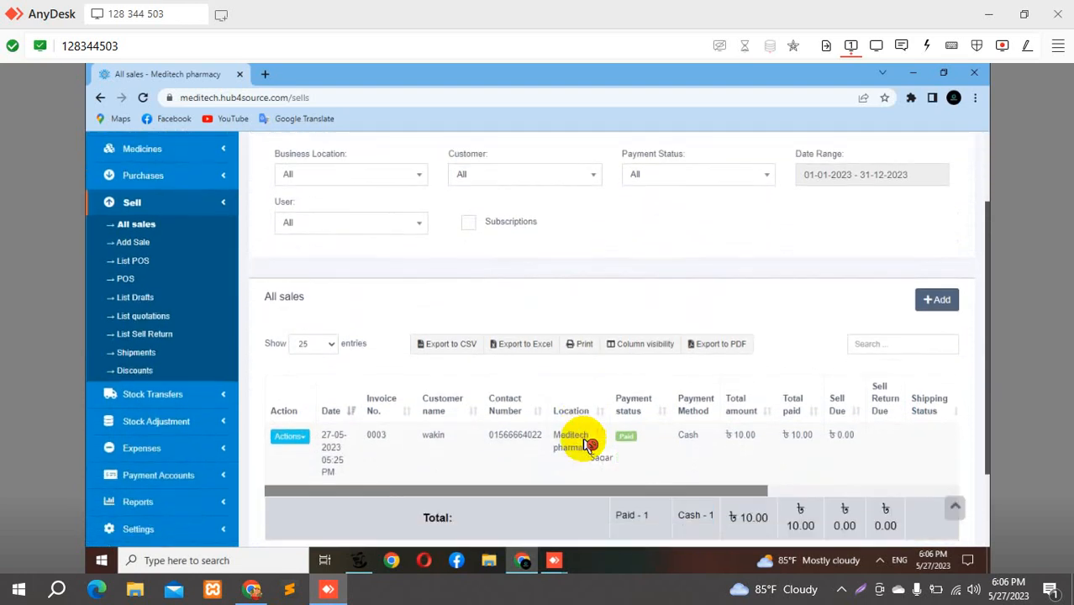
scroll(588, 444, "down", 3)
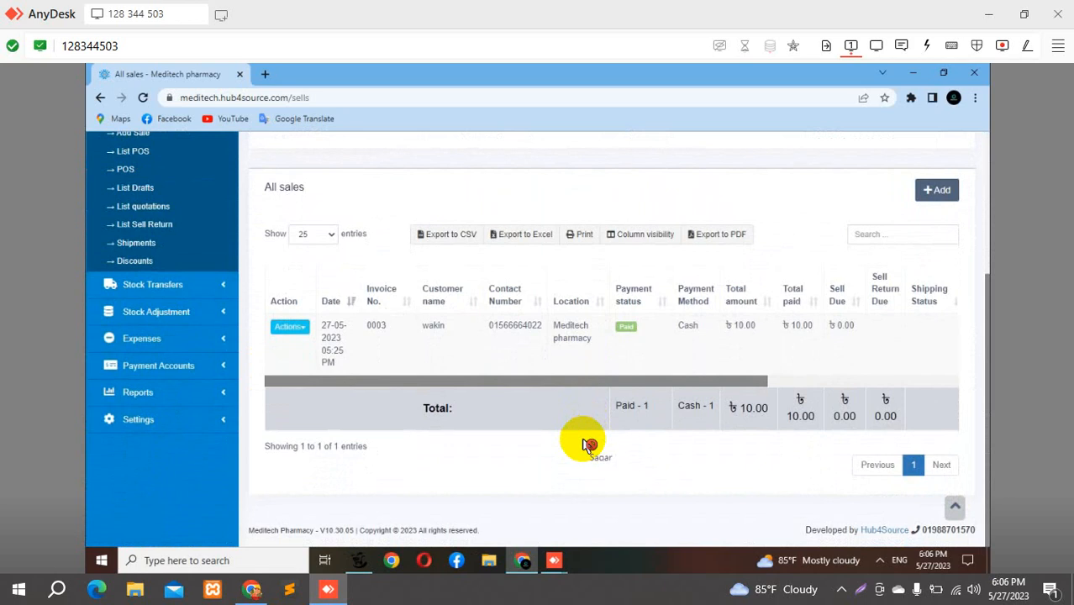
left_click(586, 444)
left_click(581, 442)
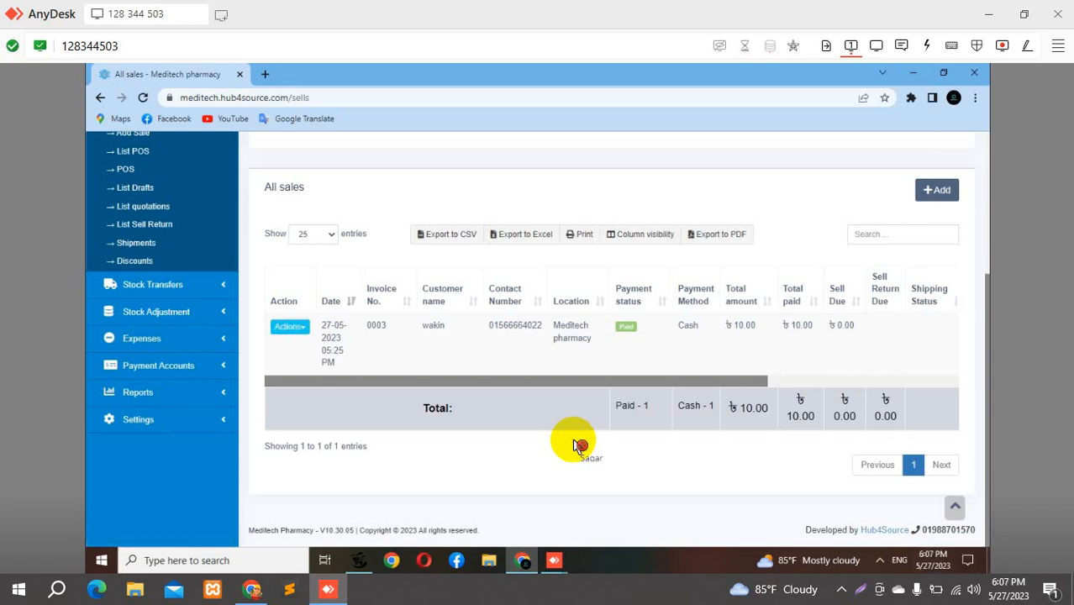
Export the All sales list to PDF, review the downloaded file, and close it.
left_click(716, 234)
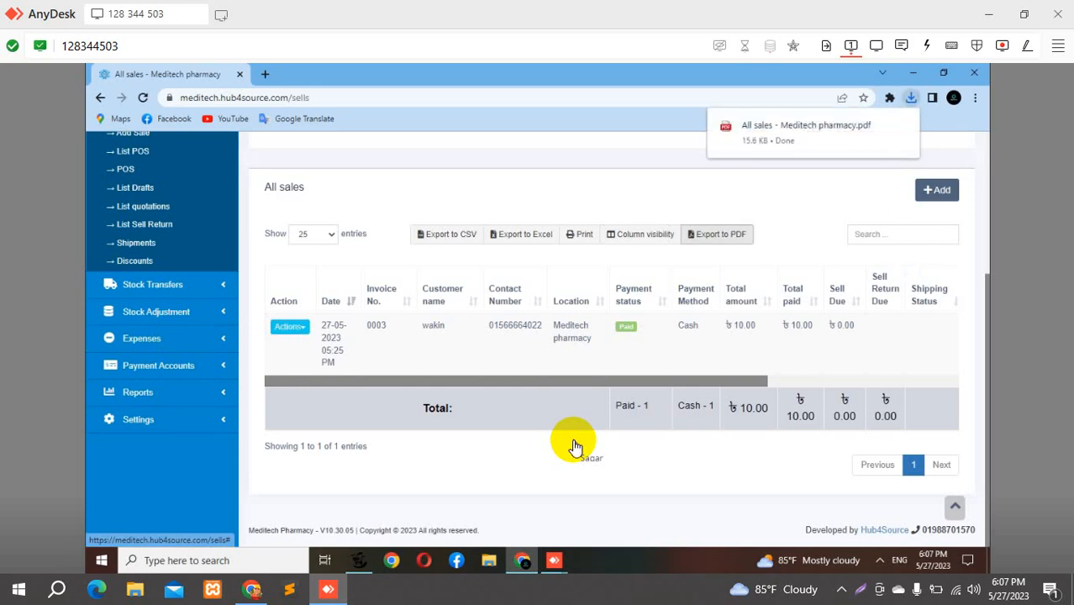
left_click(802, 127)
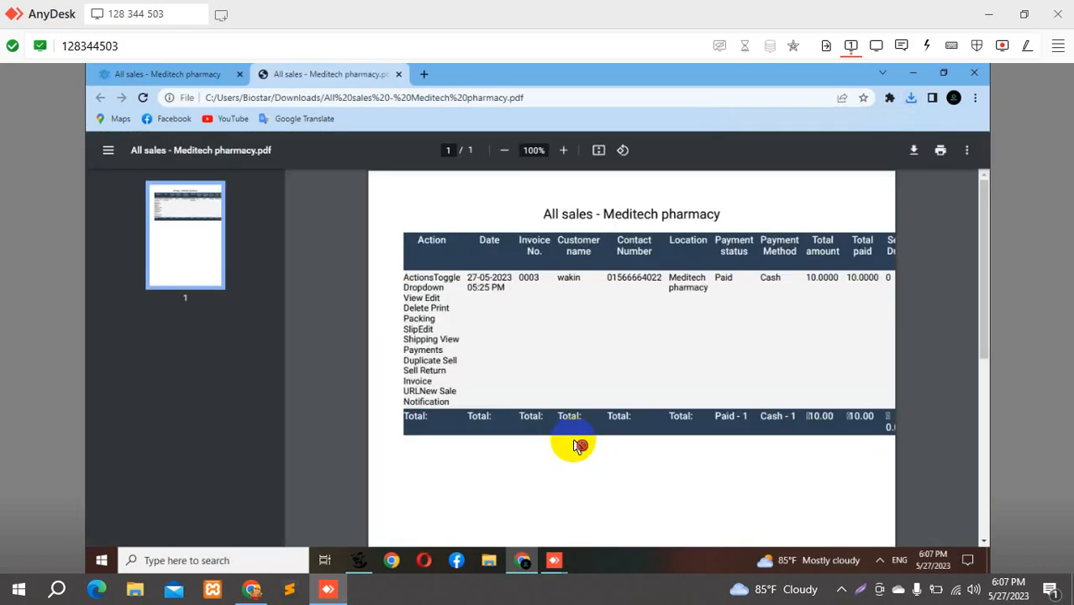
scroll(575, 443, "down", 3)
scroll(572, 439, "up", 2)
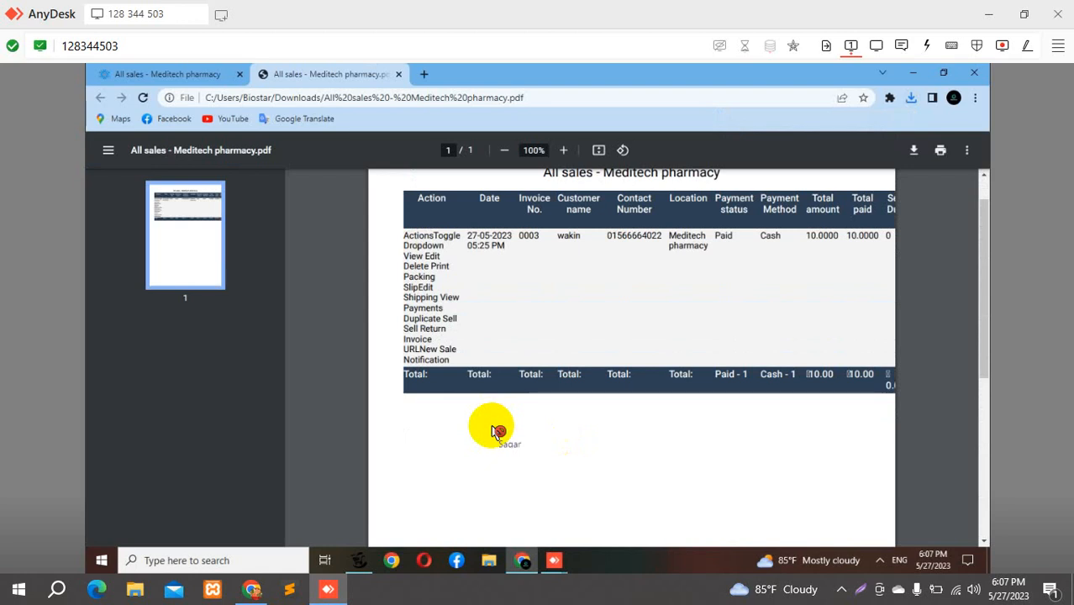
left_click(492, 430)
scroll(496, 431, "down", 5)
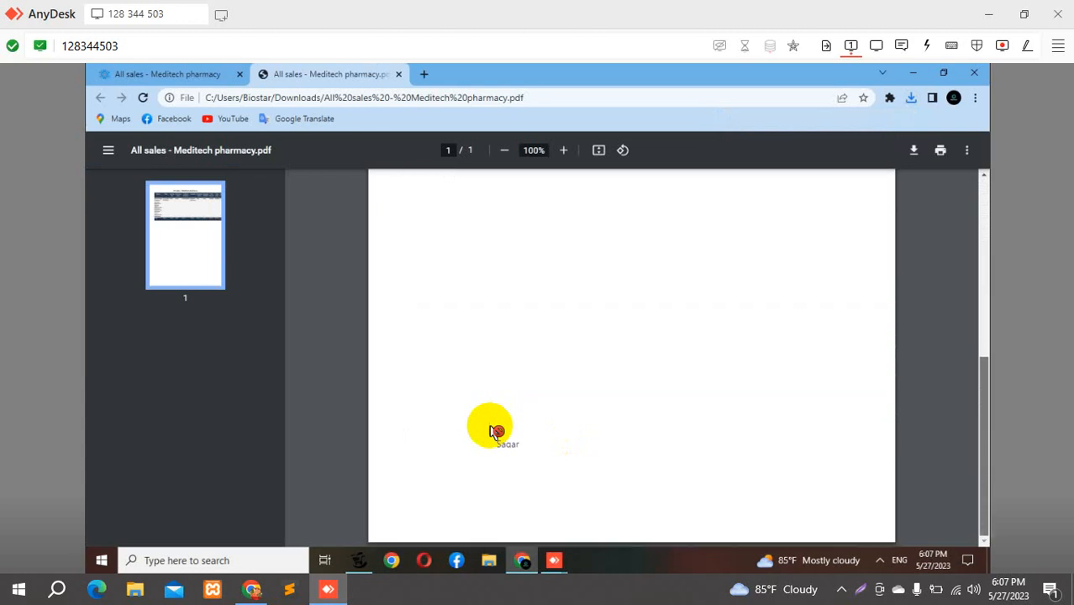
scroll(496, 431, "up", 5)
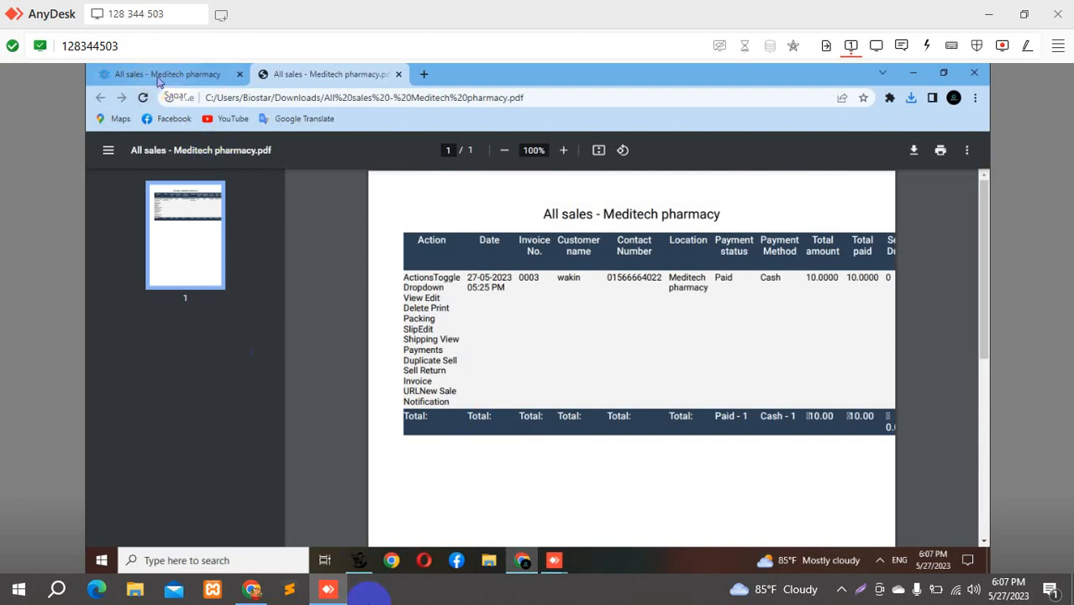
mouse_move(261, 591)
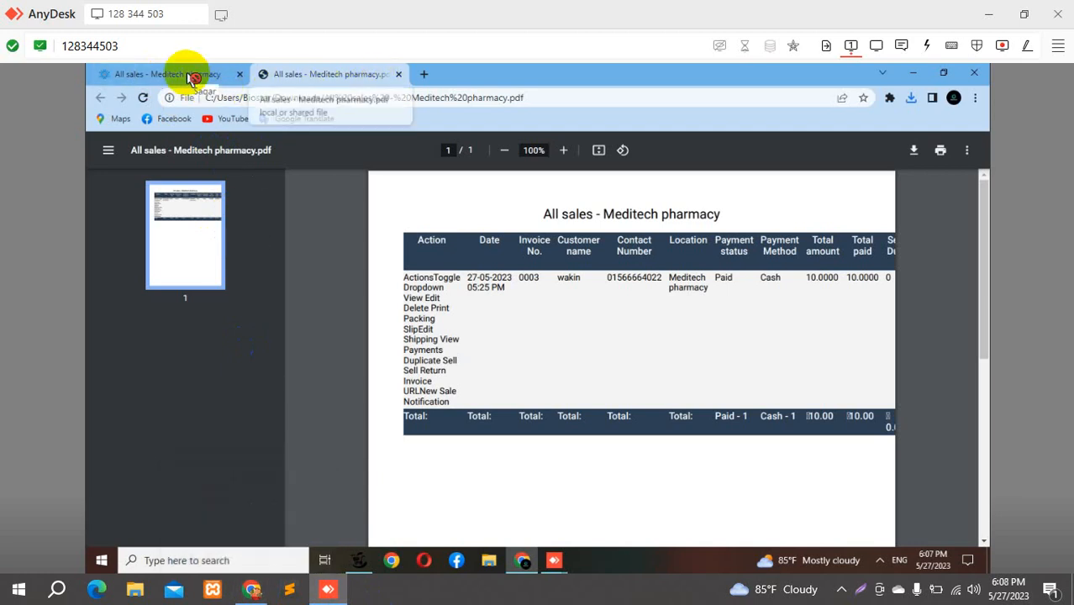
key("ctrl+w")
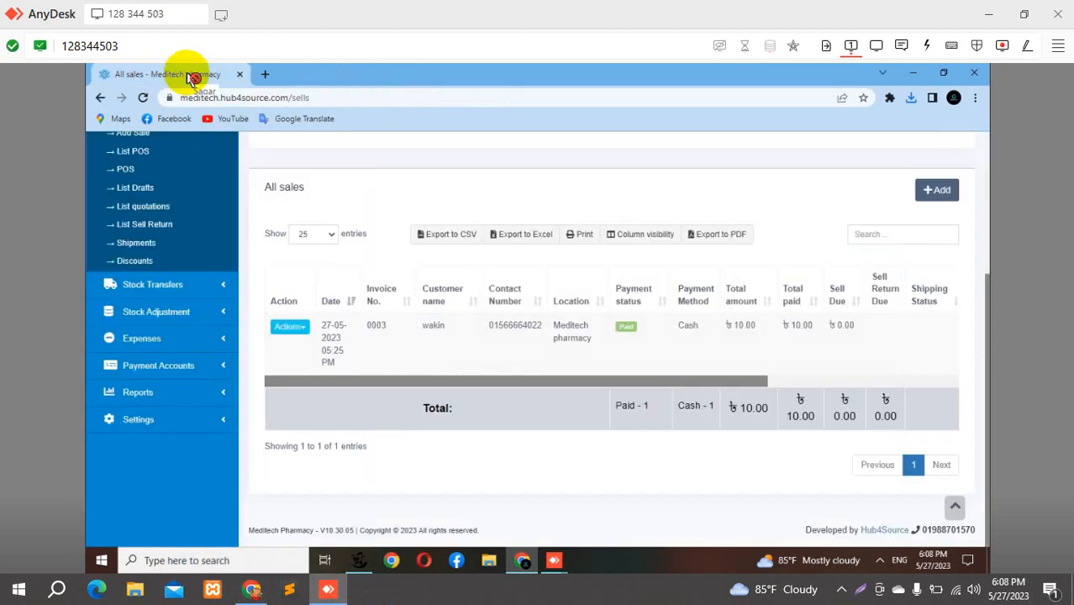
Open the Sell Payment Report and examine its payment entry and total amount.
left_click(212, 402)
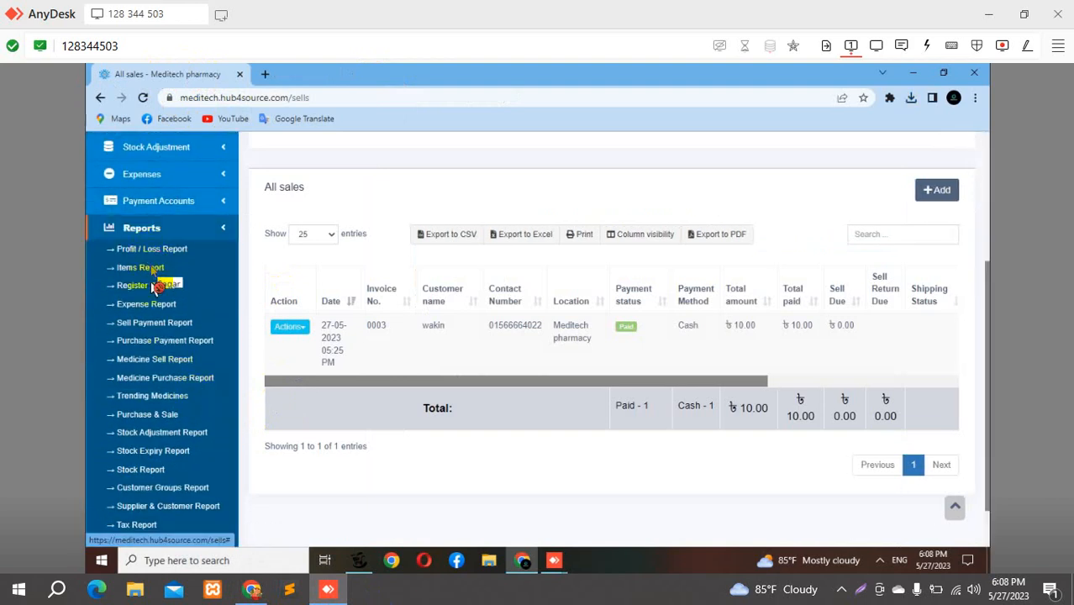
left_click(171, 327)
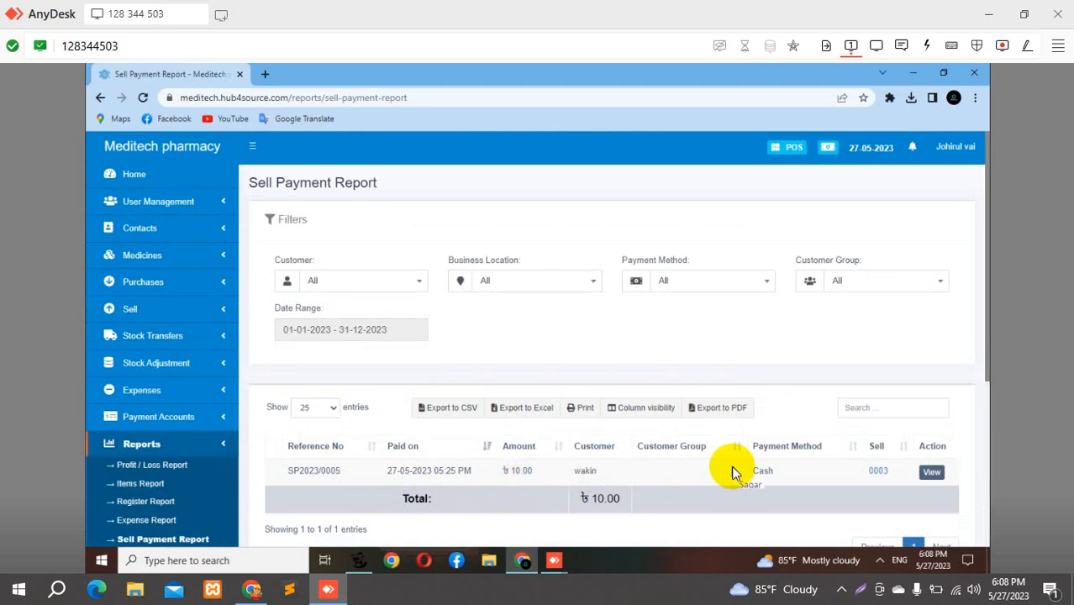
scroll(731, 472, "down", 3)
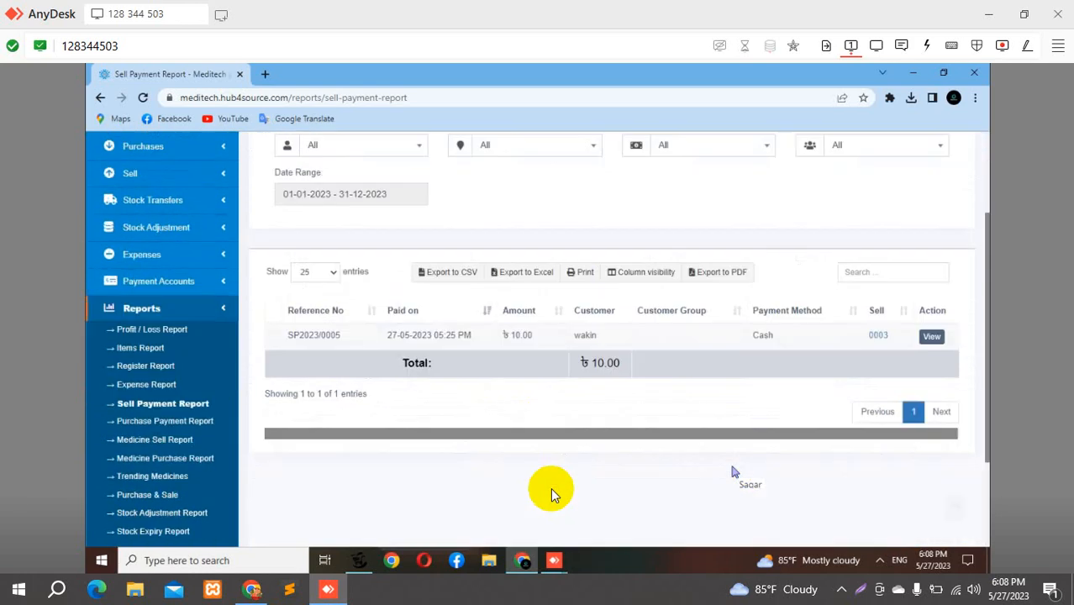
scroll(731, 472, "up", 1)
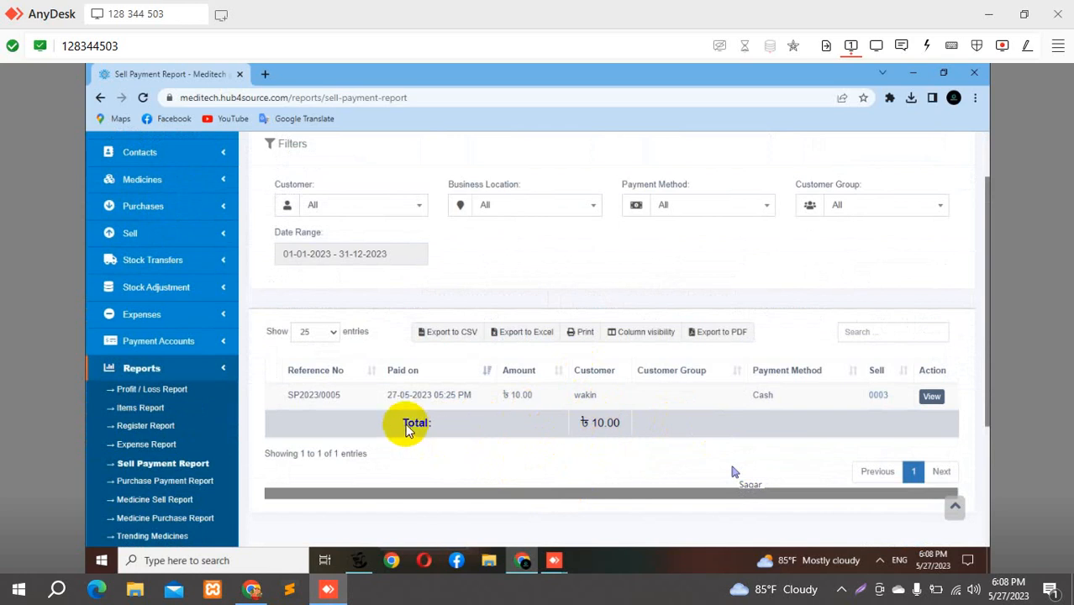
left_click_drag(404, 423, 621, 431)
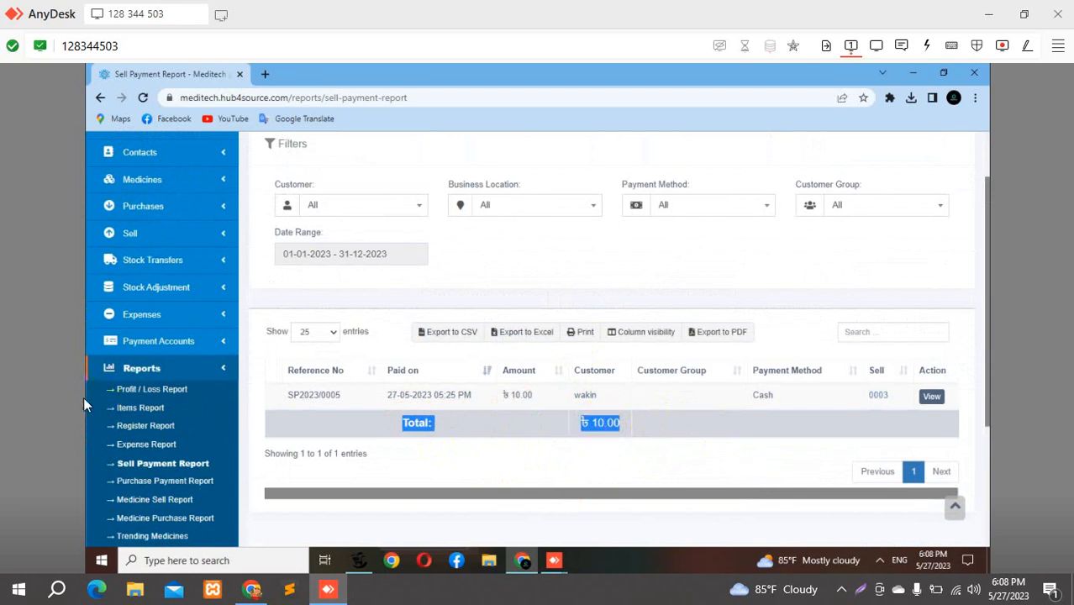
scroll(124, 395, "down", 1)
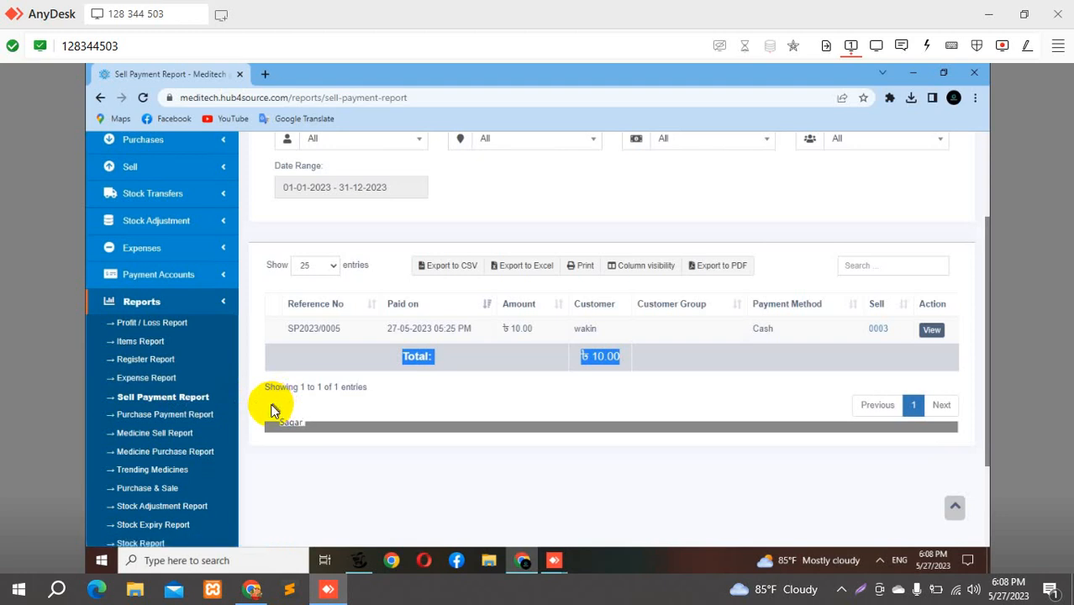
Open the Profit / Loss Report in a new browser tab and review its stock, purchase, sales and profit figures.
right_click(135, 327)
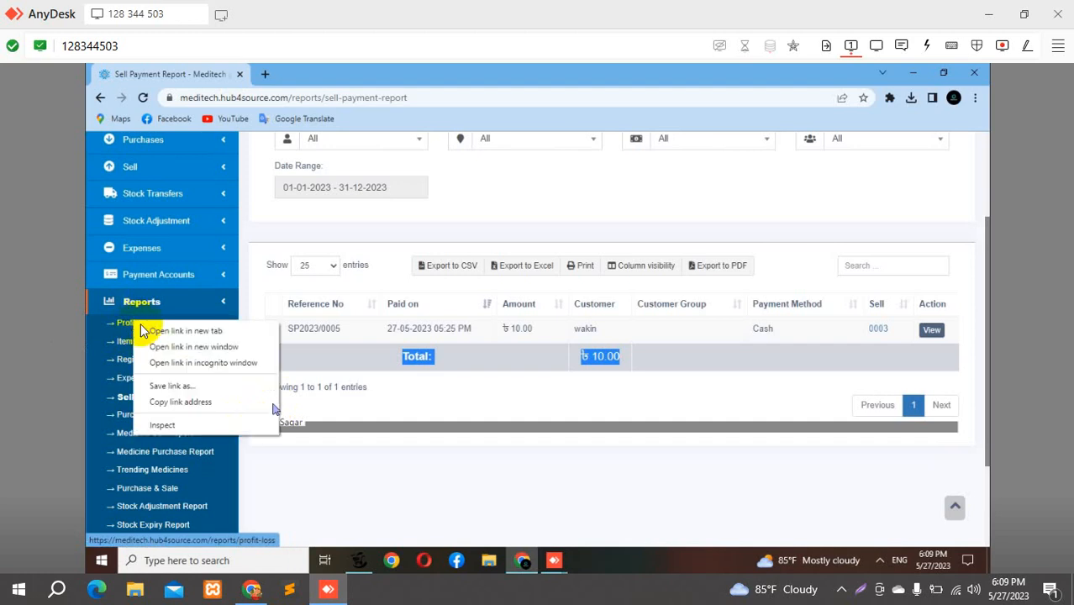
left_click(185, 330)
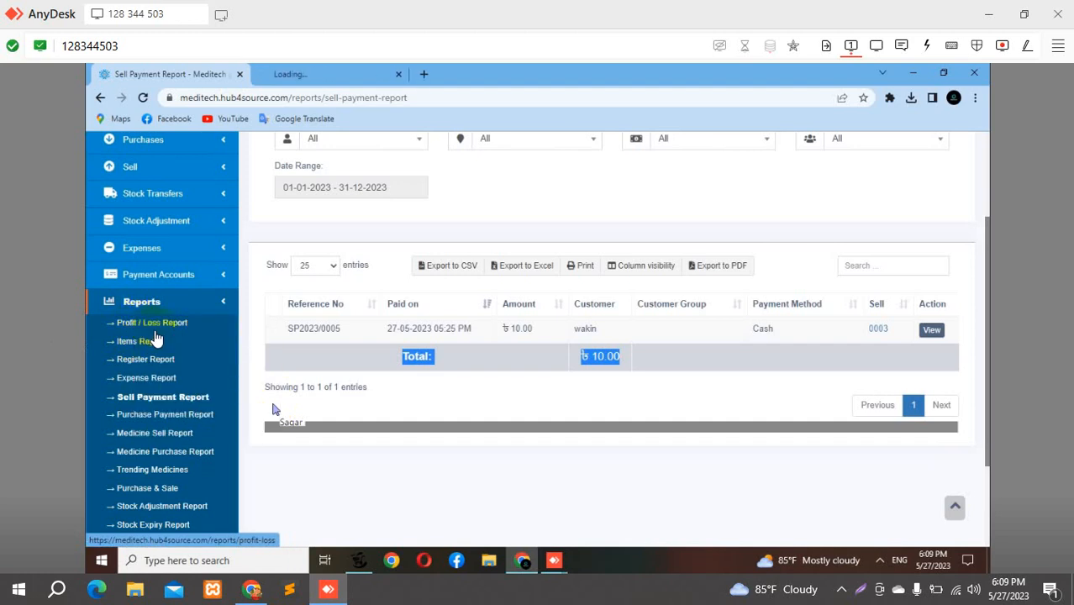
left_click(324, 76)
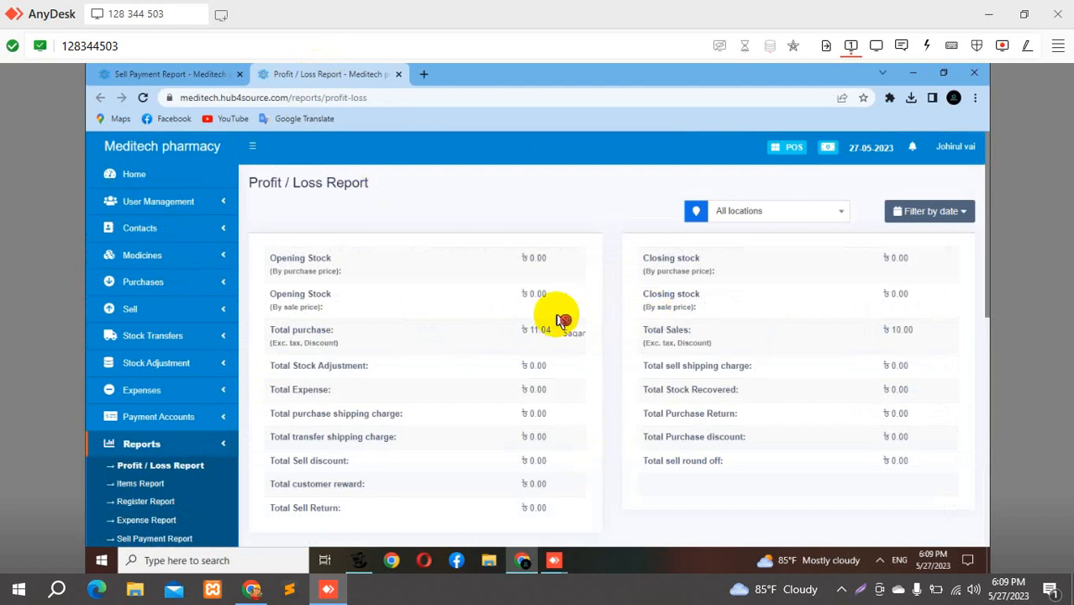
scroll(559, 317, "down", 1)
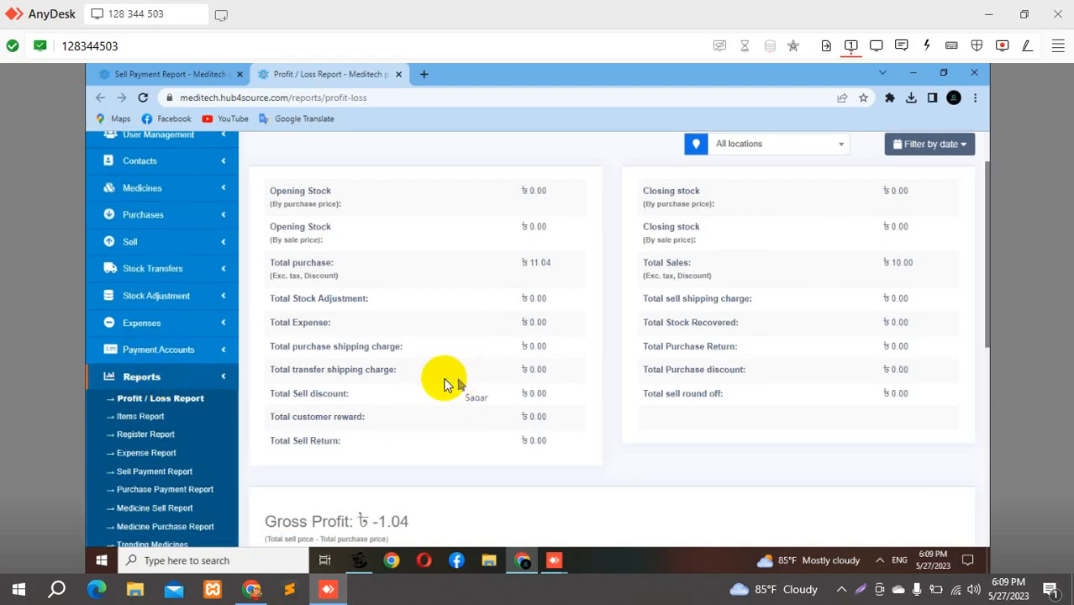
scroll(445, 384, "down", 2)
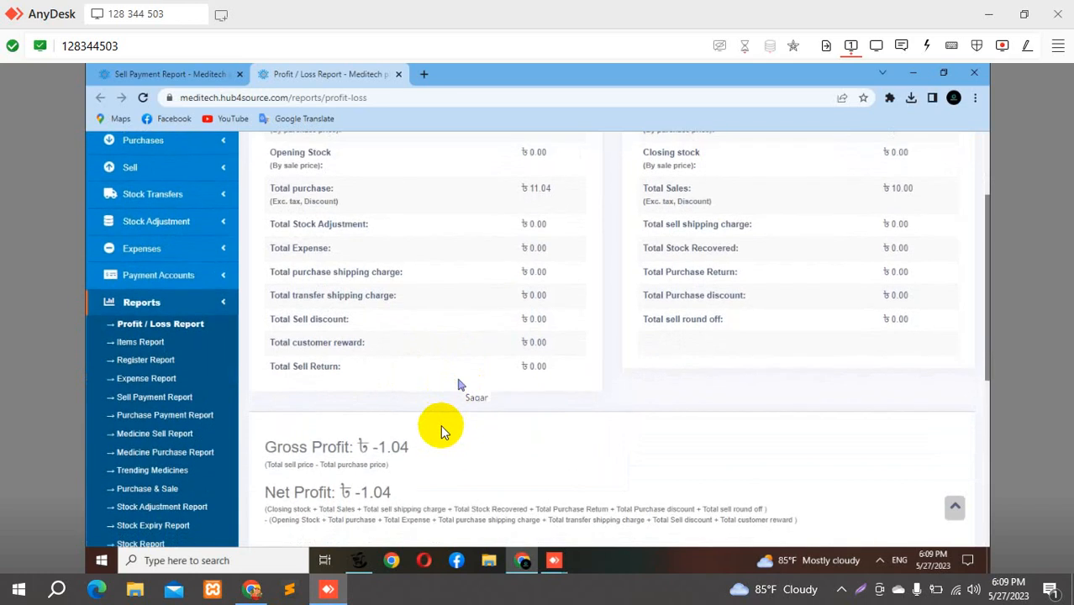
scroll(443, 431, "down", 5)
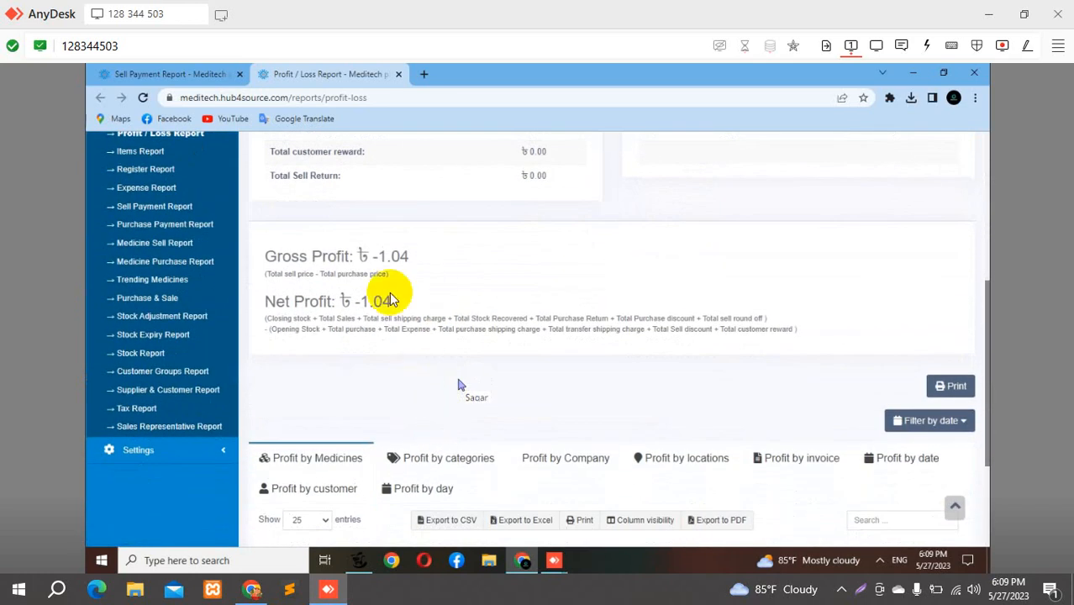
Highlight the Gross Profit line and the Net Profit amount in the profit summary.
left_click(346, 257)
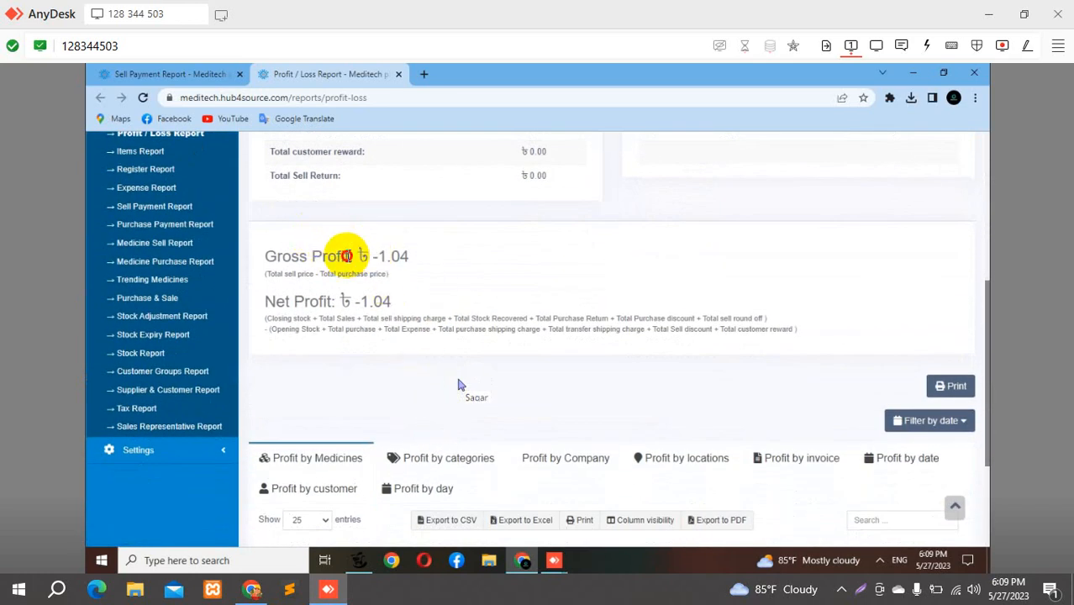
triple_click(347, 257)
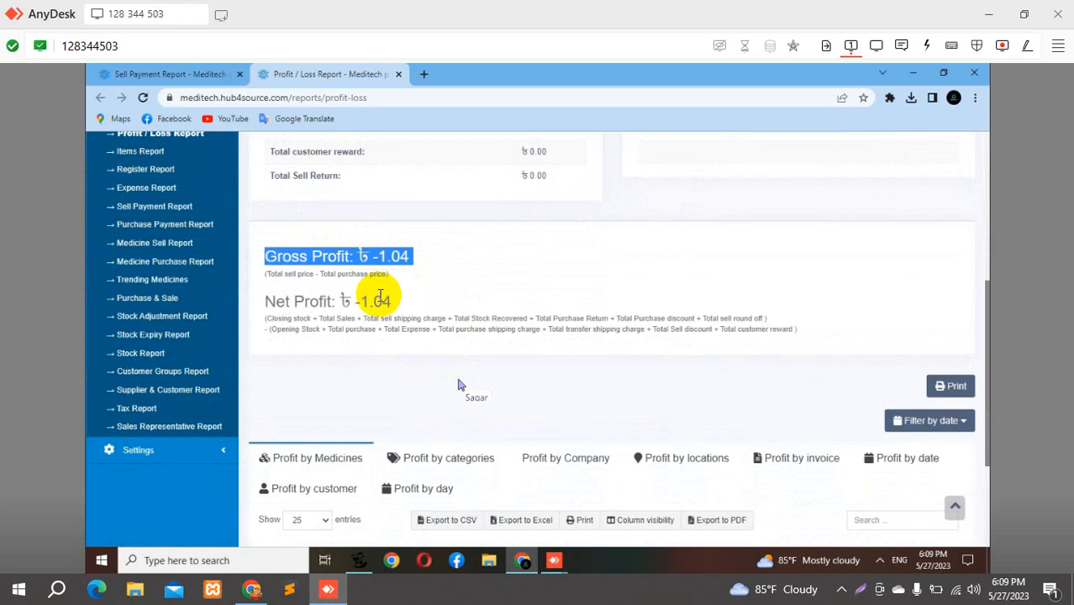
triple_click(324, 259)
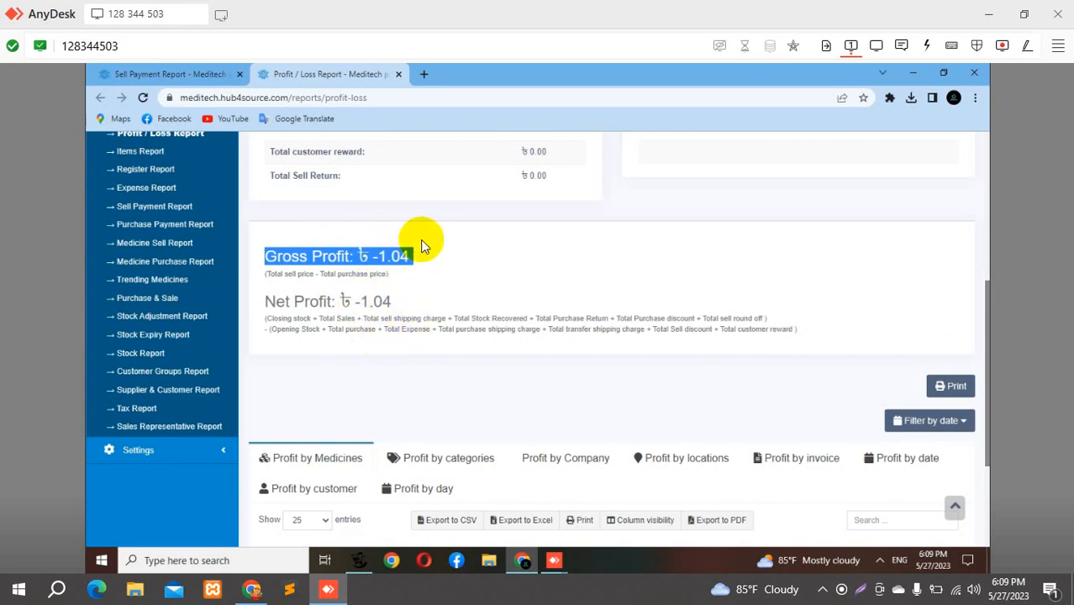
left_click_drag(351, 303, 432, 309)
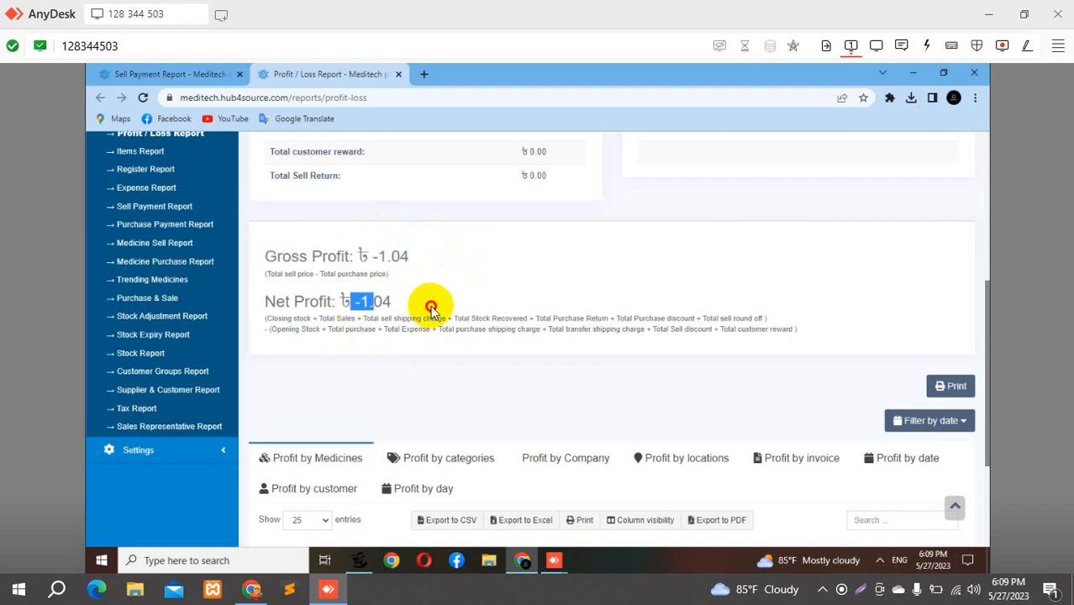
Open the date filter of the profit breakdown and choose a custom range.
scroll(454, 309, "down", 1)
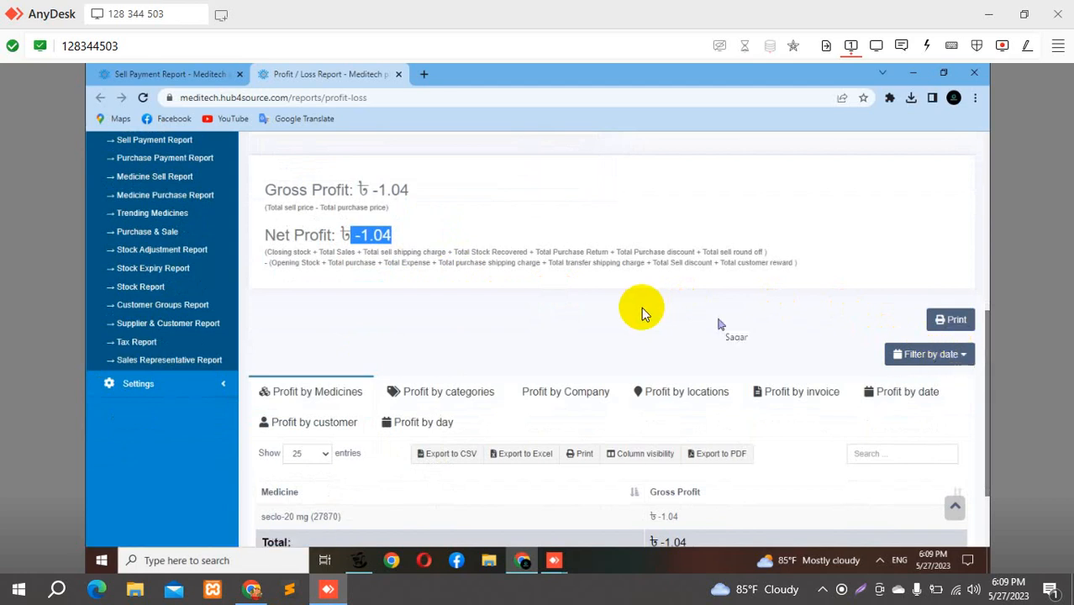
left_click(924, 355)
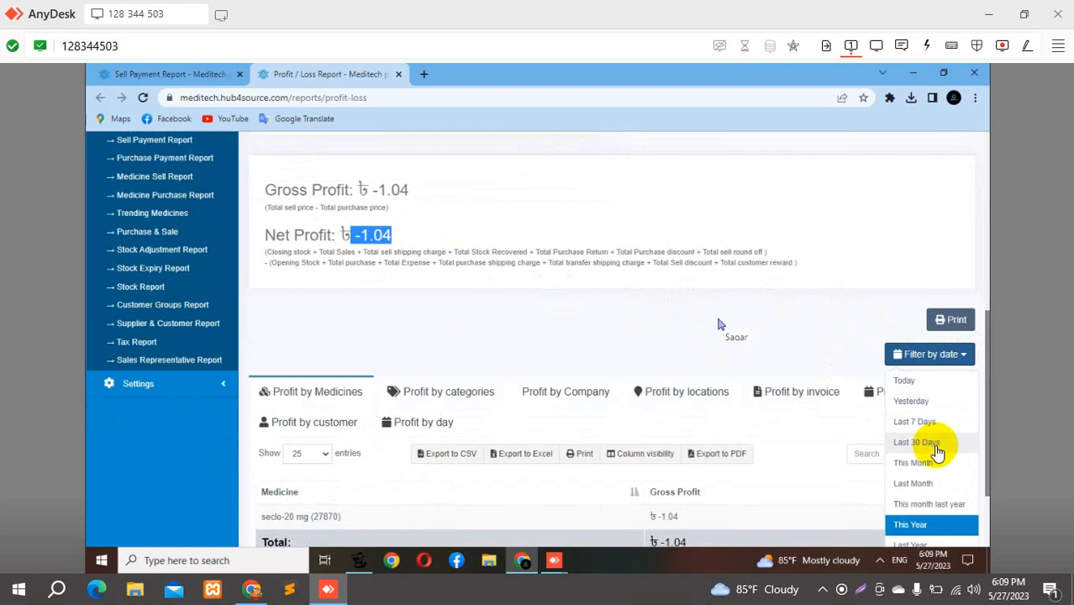
scroll(750, 360, "down", 1)
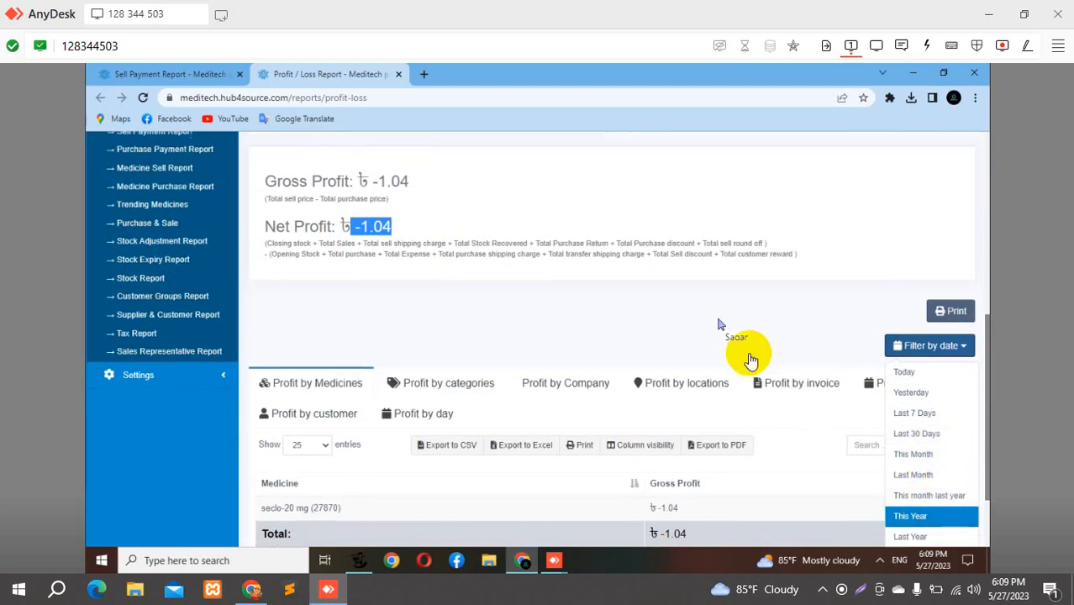
scroll(751, 359, "down", 2)
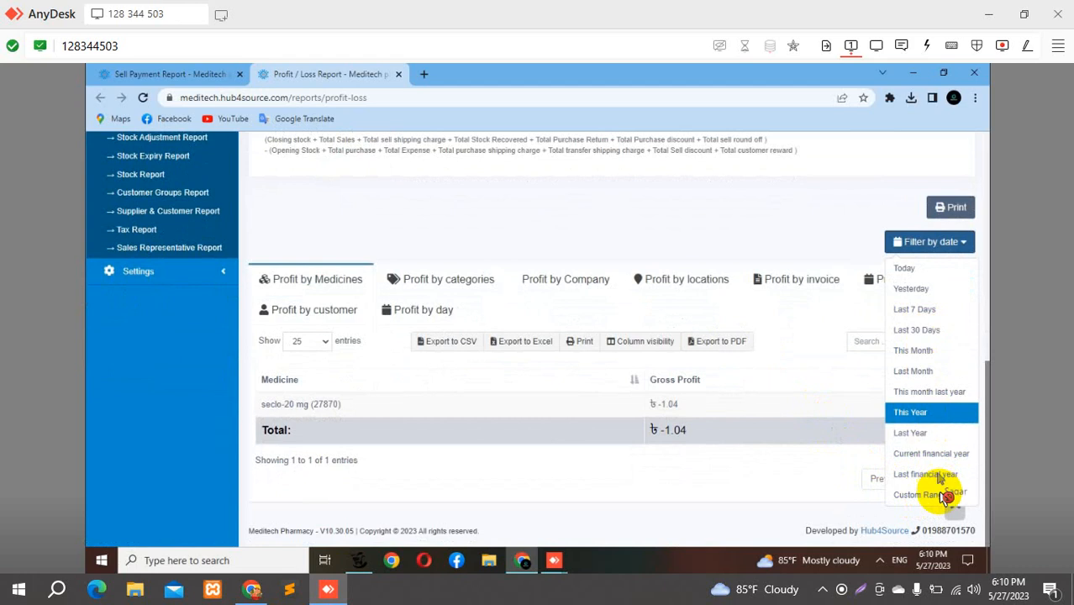
left_click(939, 497)
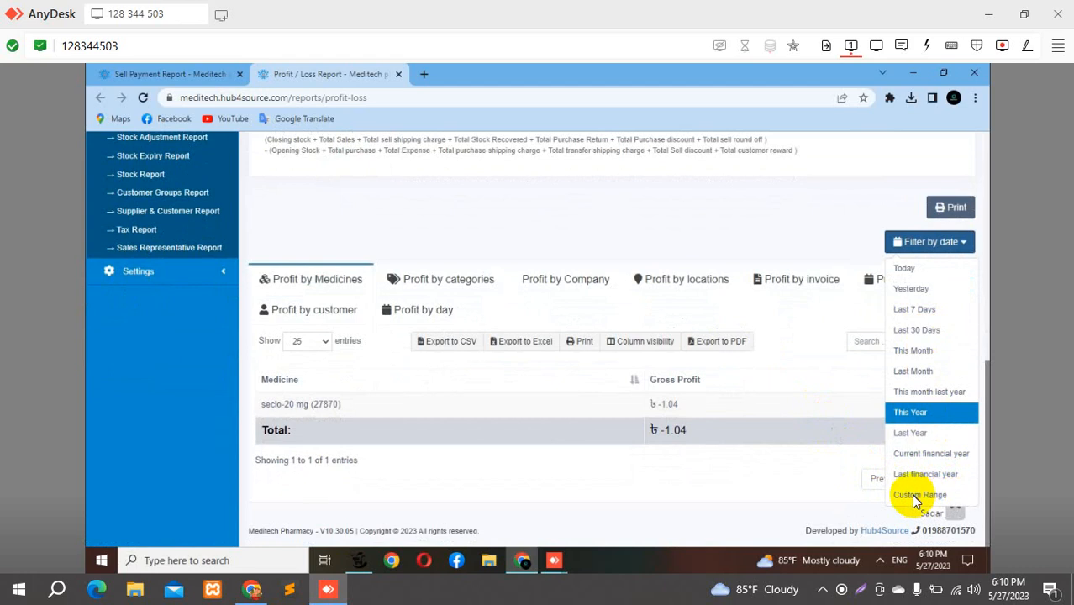
left_click(913, 498)
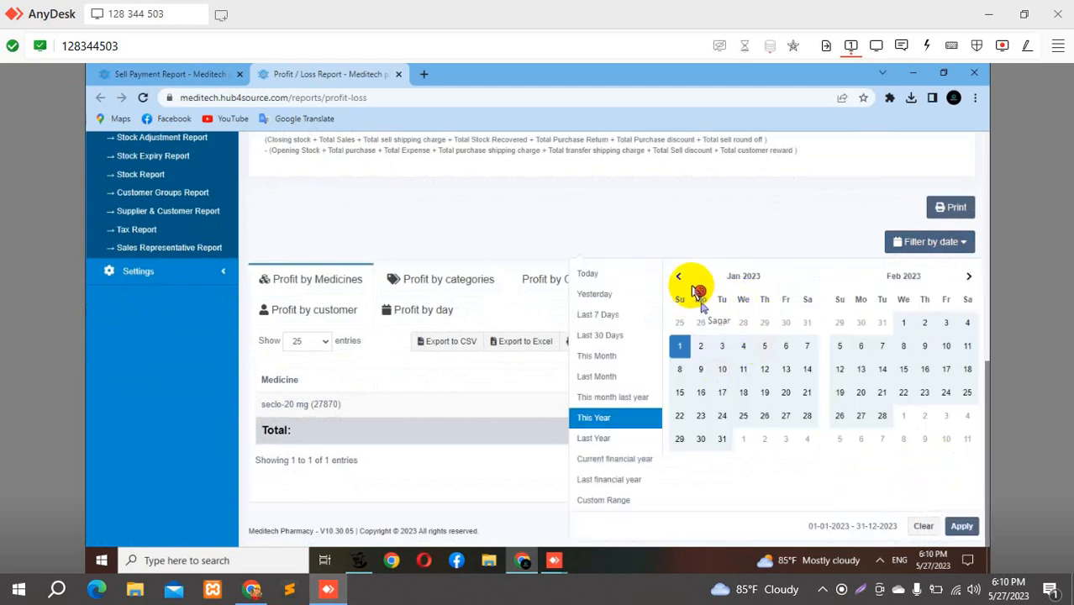
Apply the date range 01-05-2023 to 31-05-2023 to the profit breakdown.
left_click(723, 337)
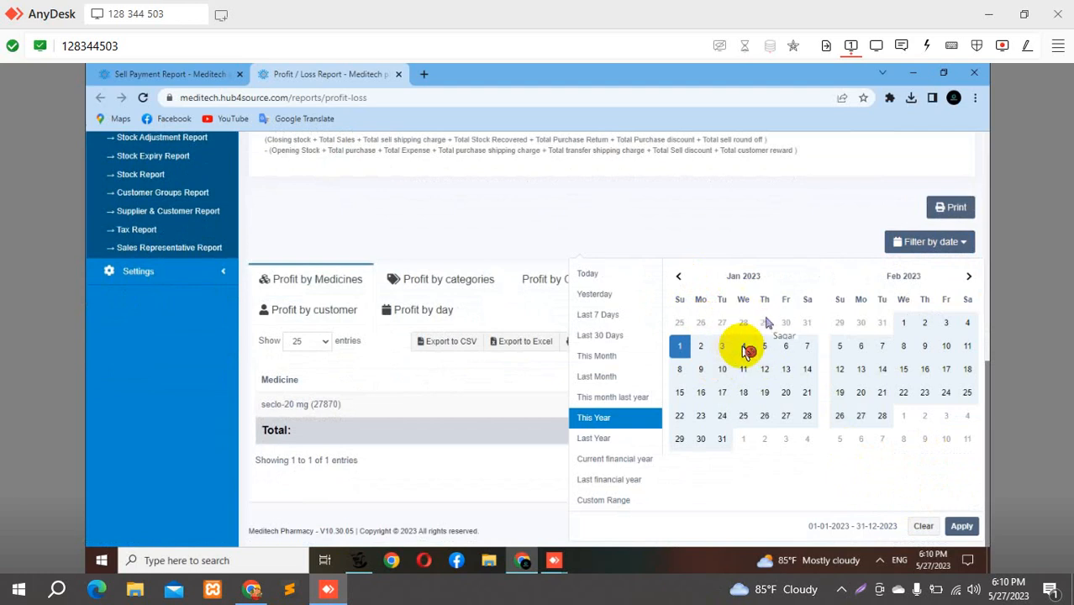
left_click(971, 279)
left_click(970, 279)
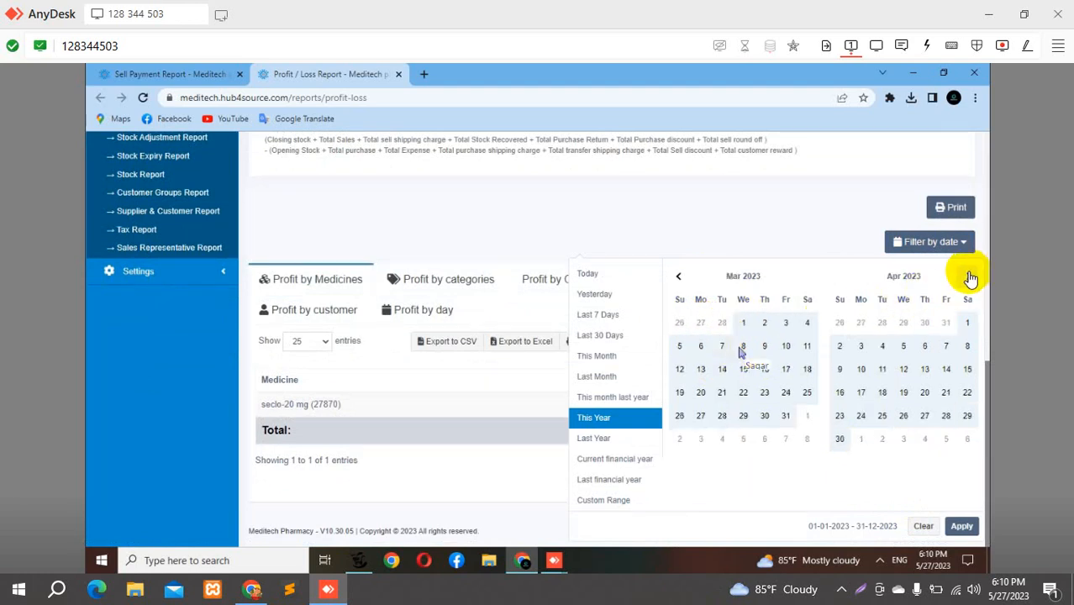
left_click(970, 279)
left_click(970, 279)
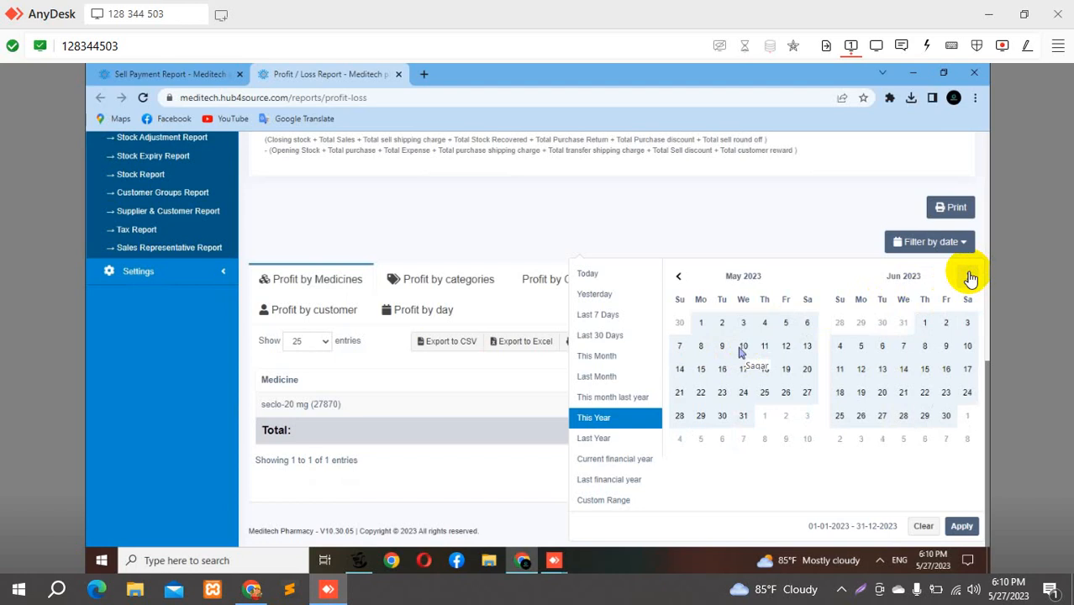
left_click(700, 324)
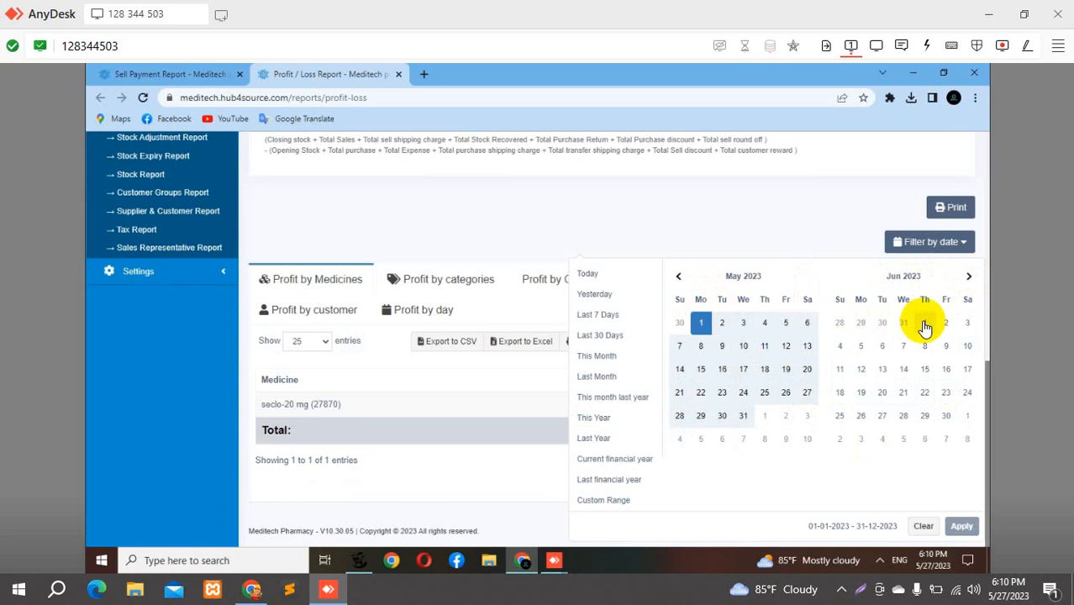
left_click(742, 417)
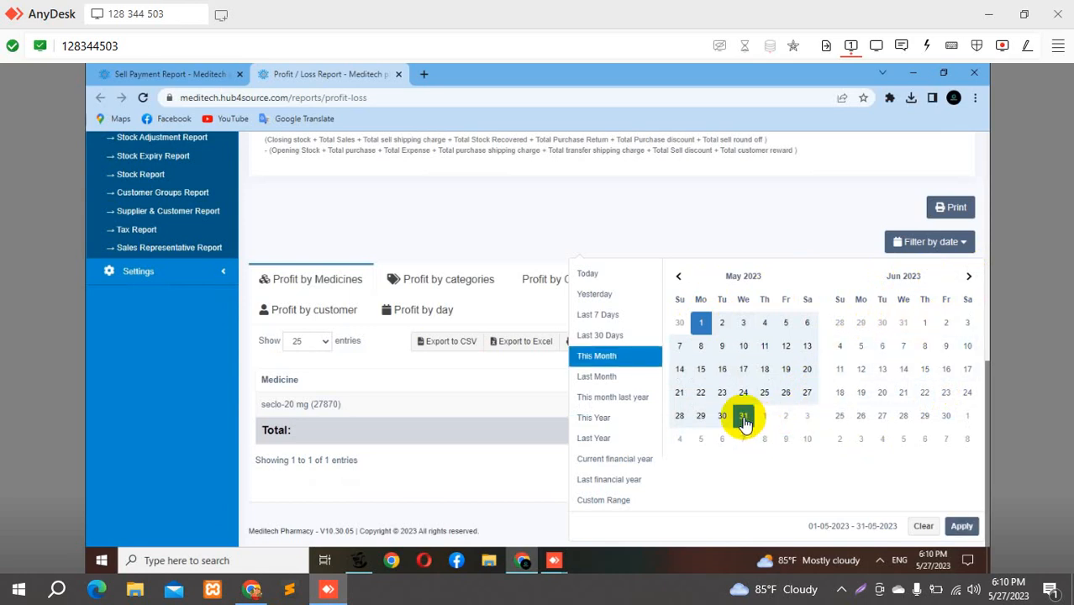
left_click(961, 526)
Highlight the listed medicine and the total gross profit in the profit by medicines breakdown.
left_click(628, 427)
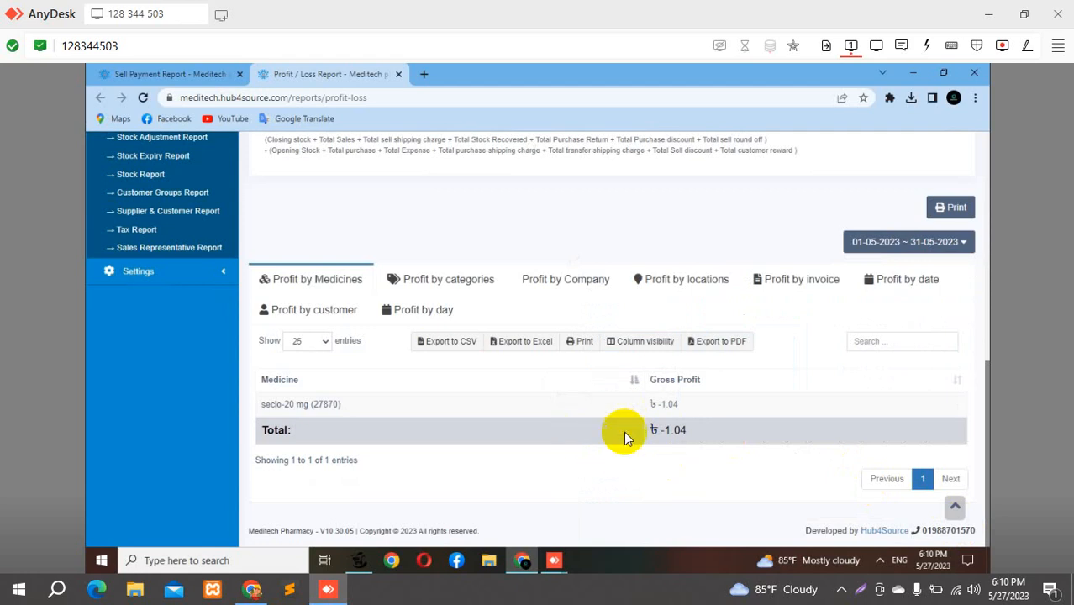
left_click_drag(276, 402, 338, 405)
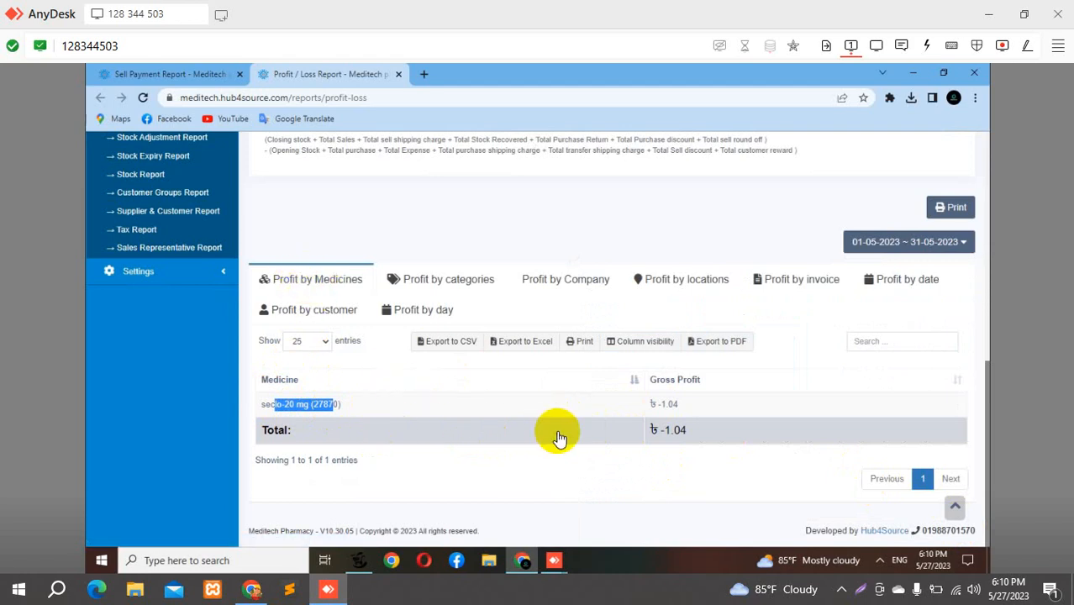
left_click(673, 440)
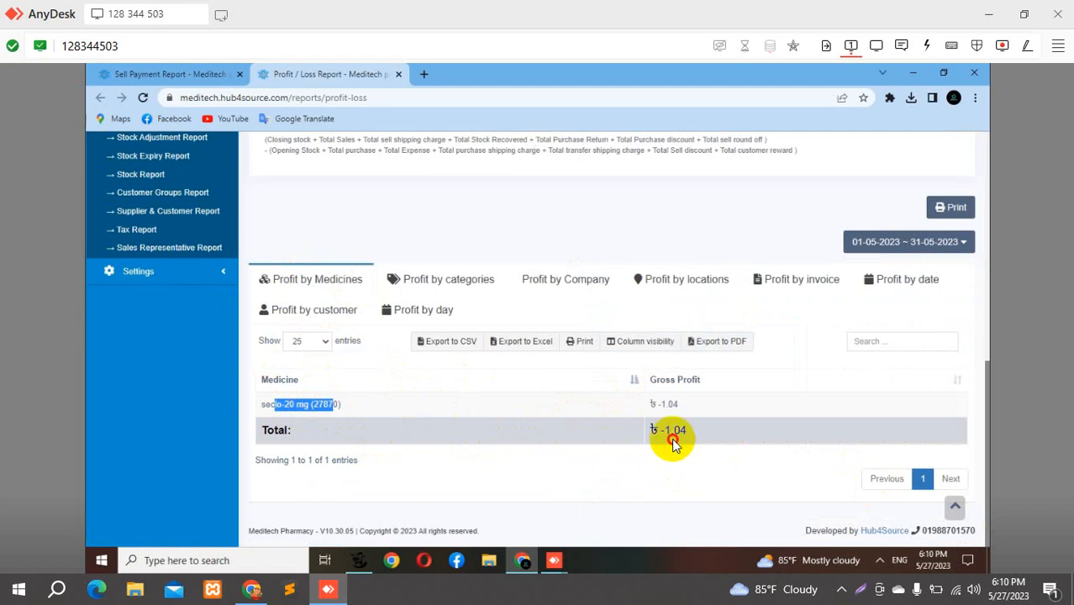
double_click(673, 440)
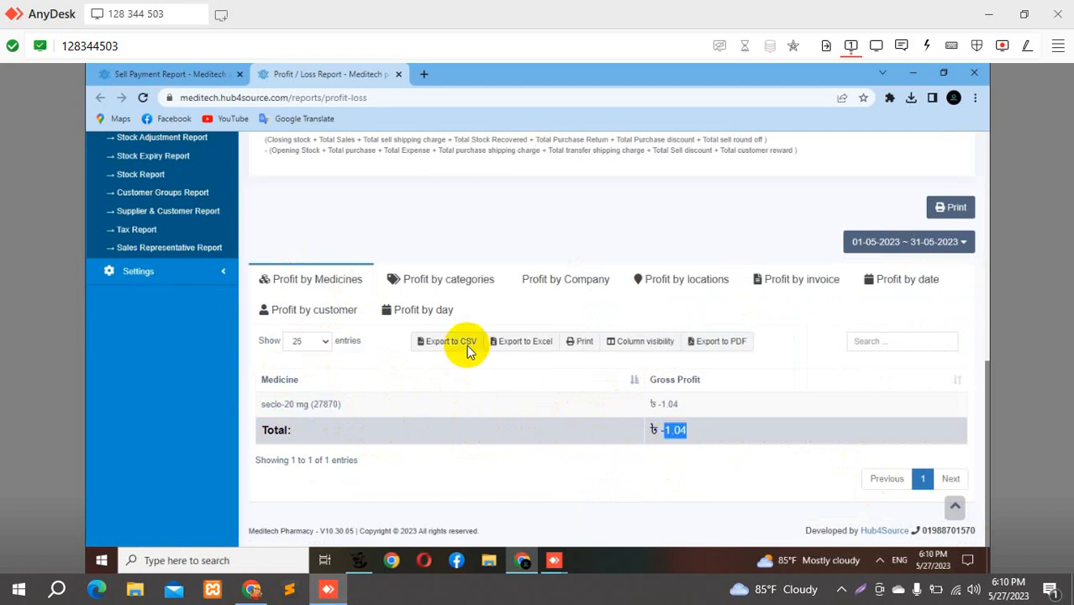
View the gross profit by category and by company, highlighting the company's gross profit amount.
left_click(454, 282)
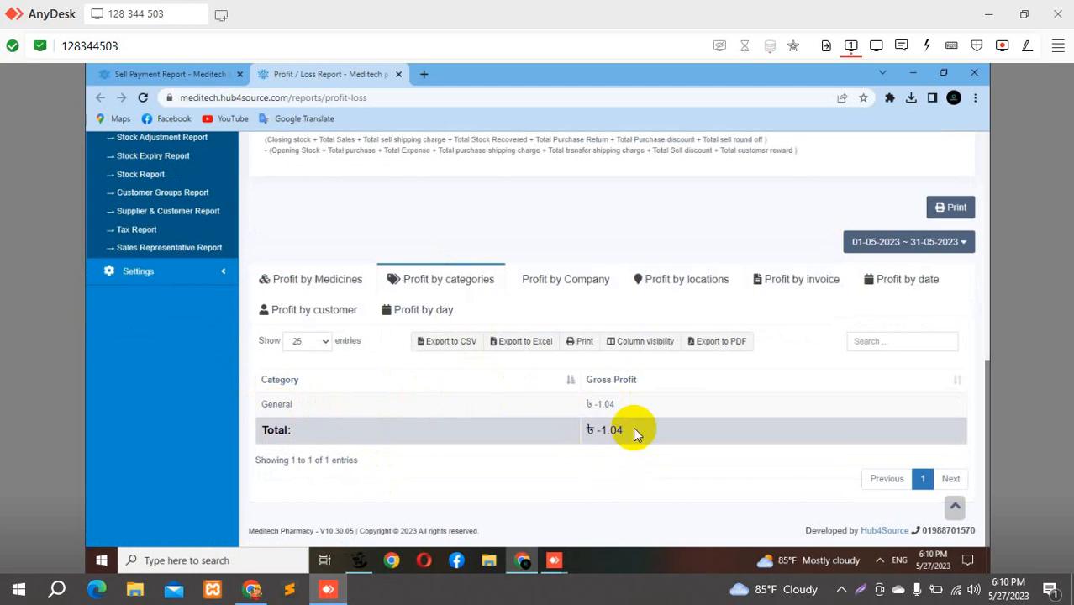
left_click(551, 277)
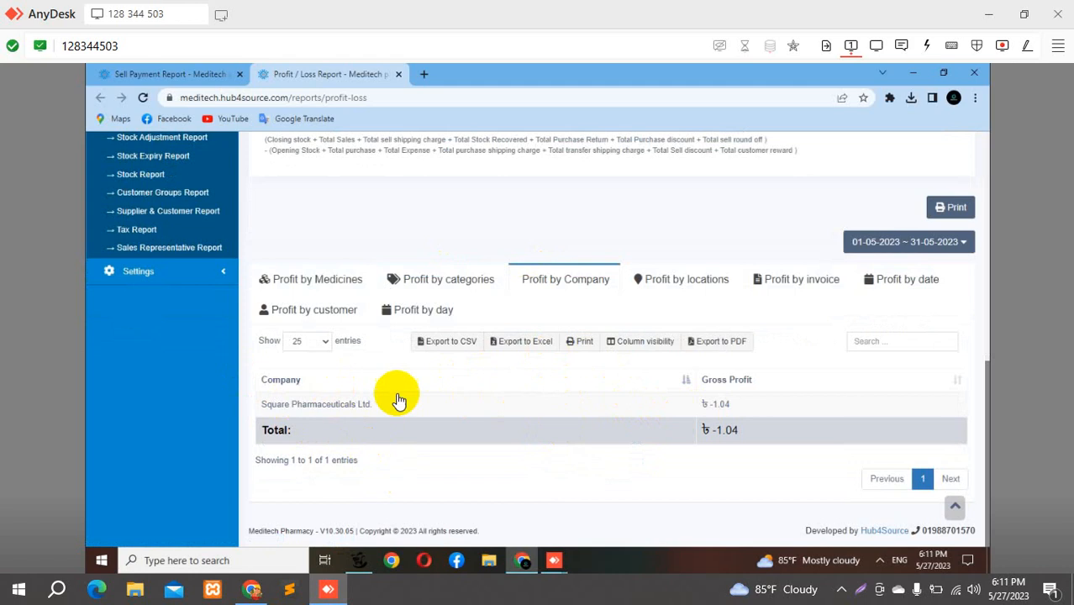
left_click_drag(742, 405, 694, 402)
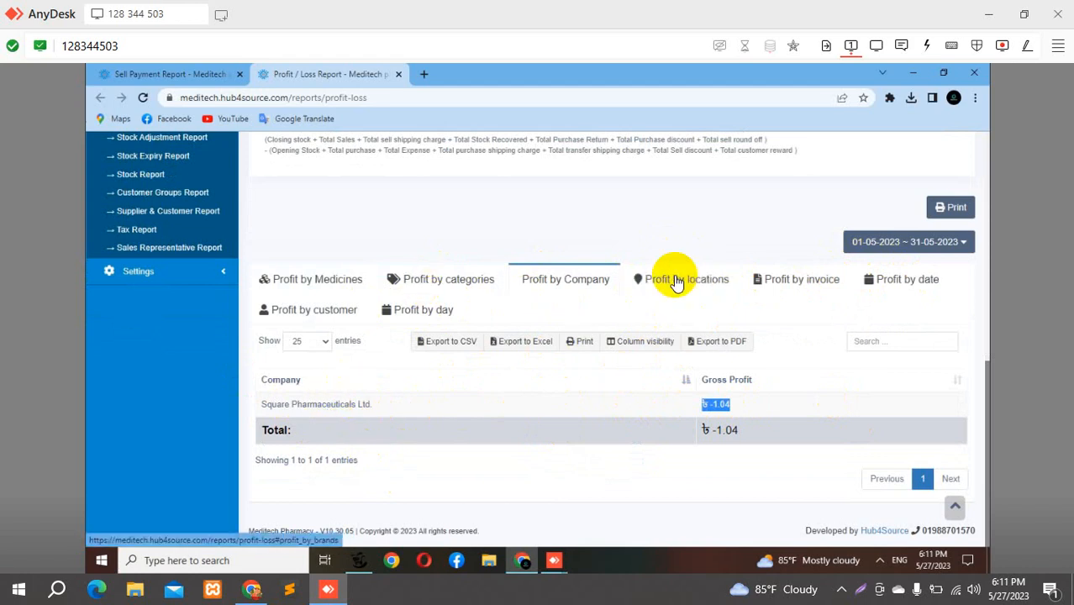
Open the sell details of the invoice in the profit by invoice breakdown and examine its medicine, customer details and date.
left_click(809, 281)
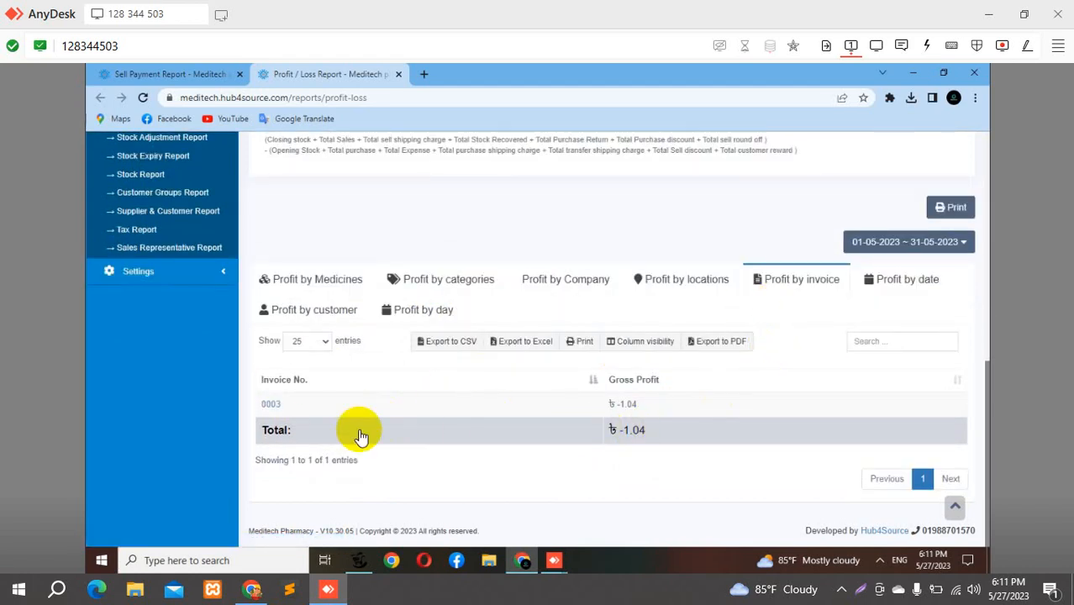
left_click(268, 409)
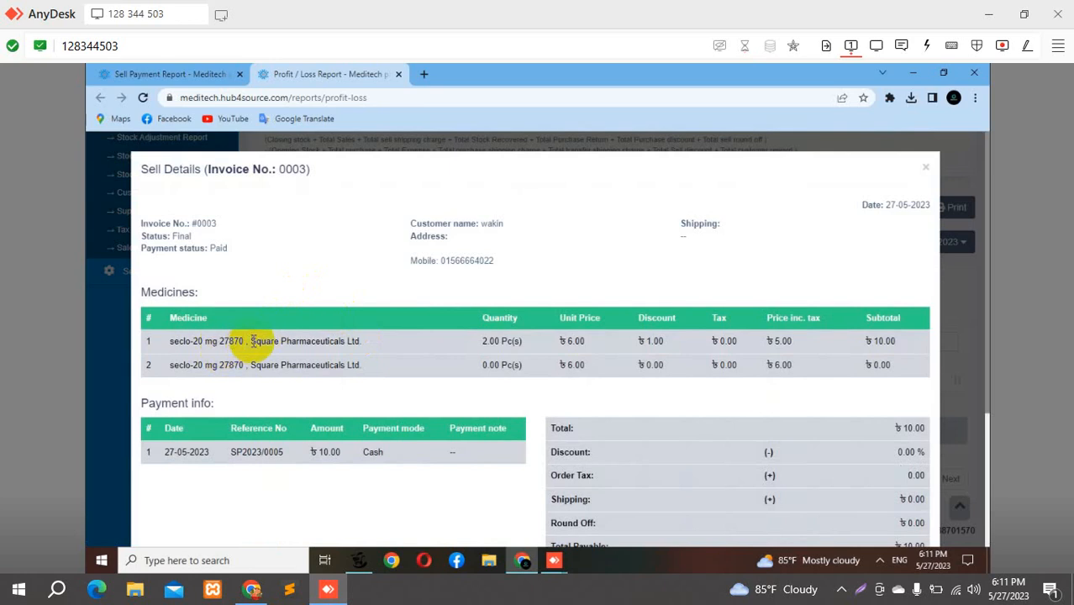
triple_click(250, 342)
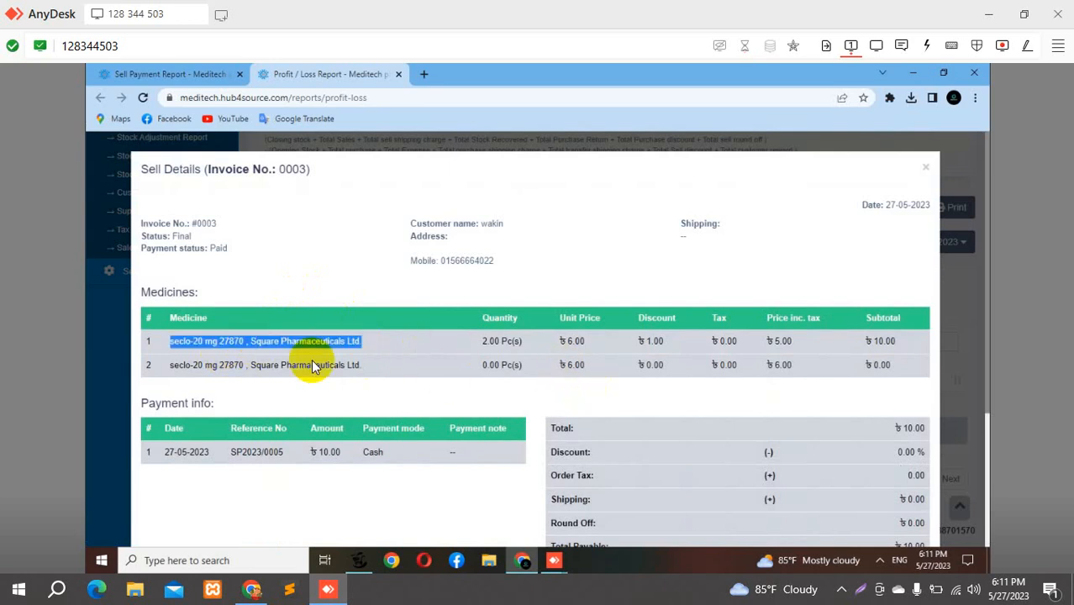
triple_click(494, 225)
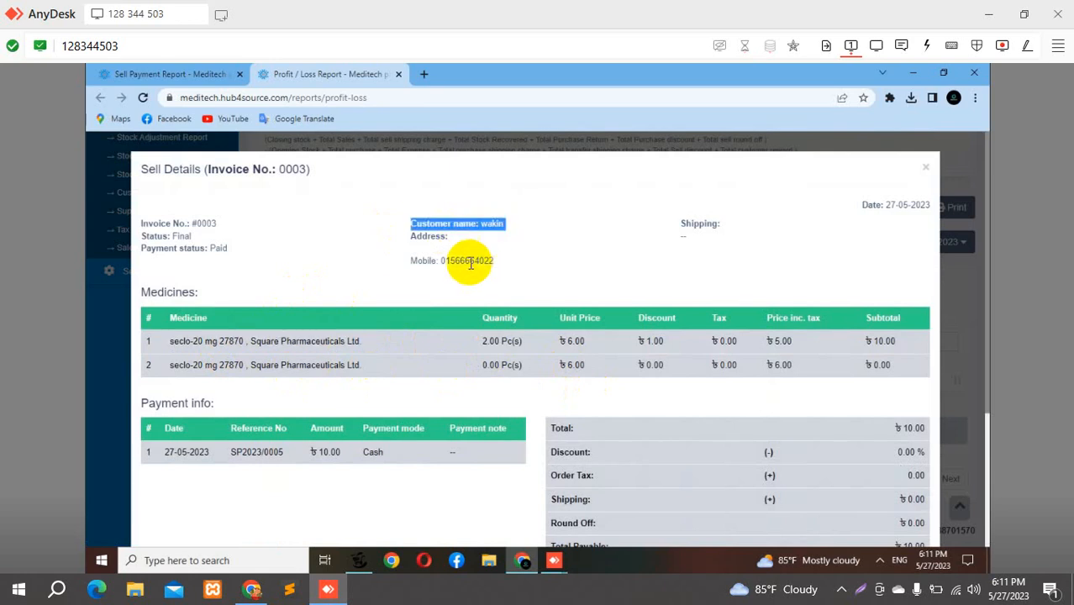
double_click(471, 261)
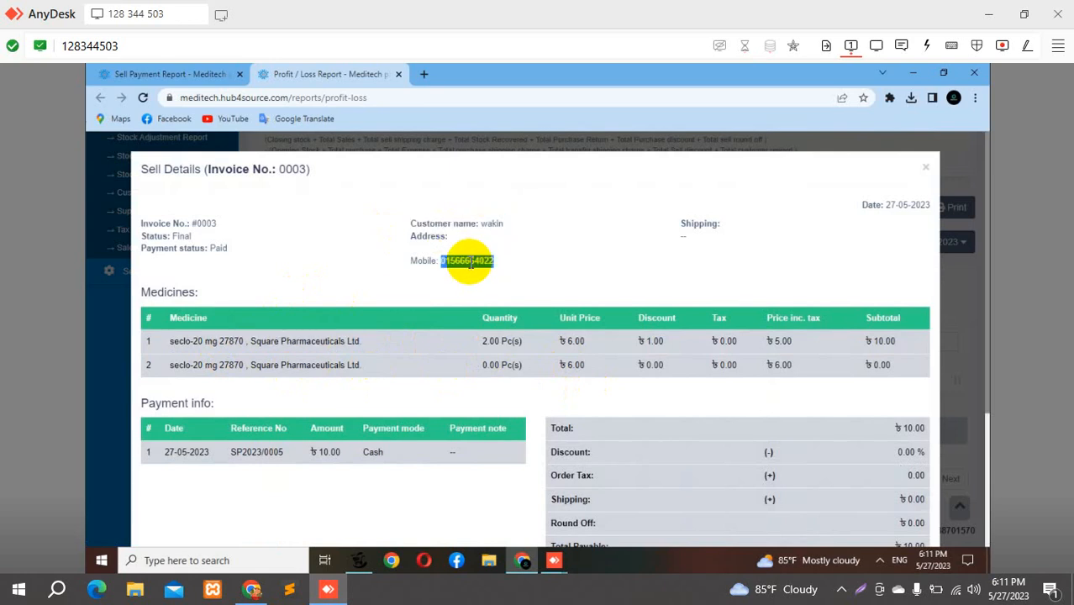
left_click(909, 205)
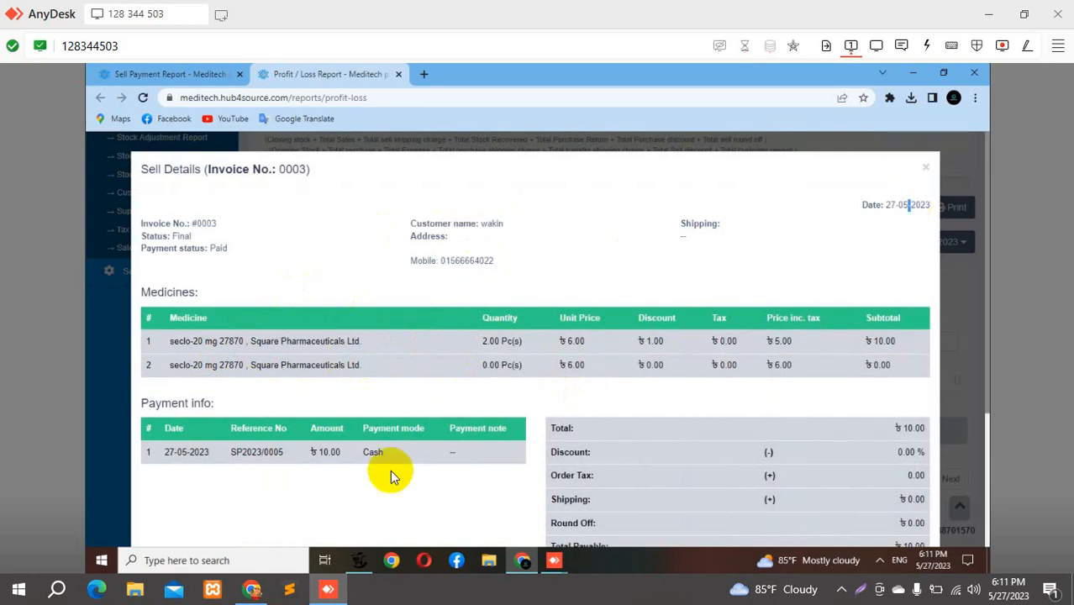
Examine the quantity, discount, price including tax and subtotal of the first medicine line in the sell details.
double_click(312, 341)
left_click(519, 370)
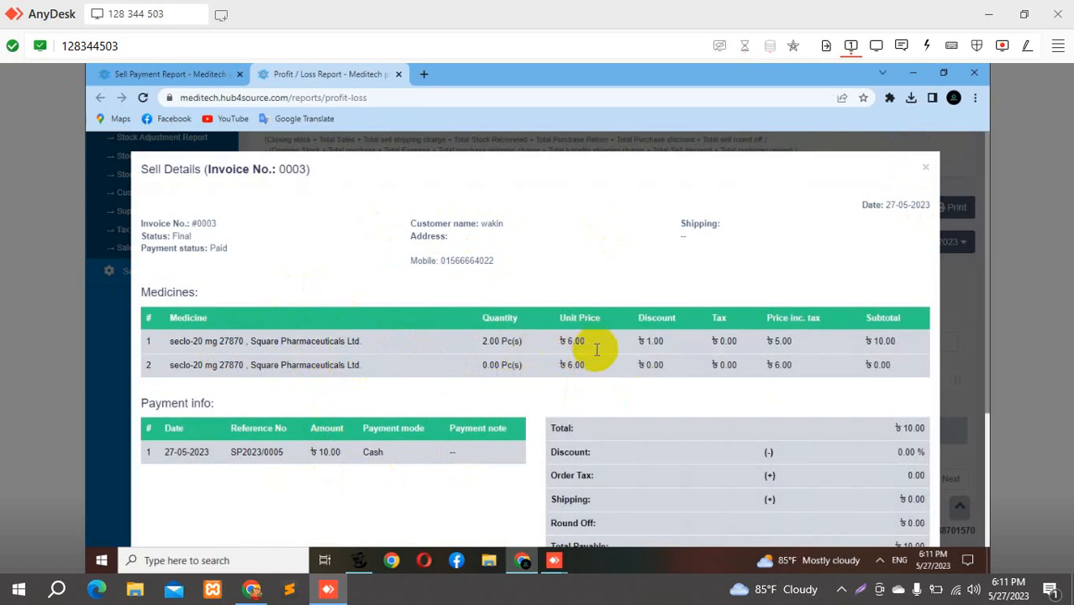
left_click(657, 349)
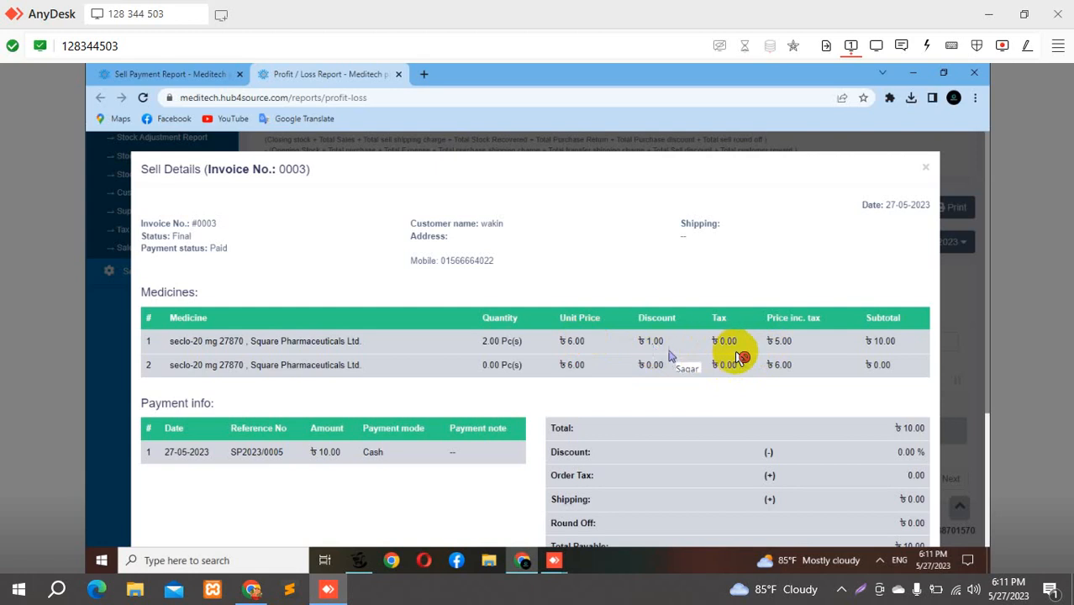
double_click(778, 340)
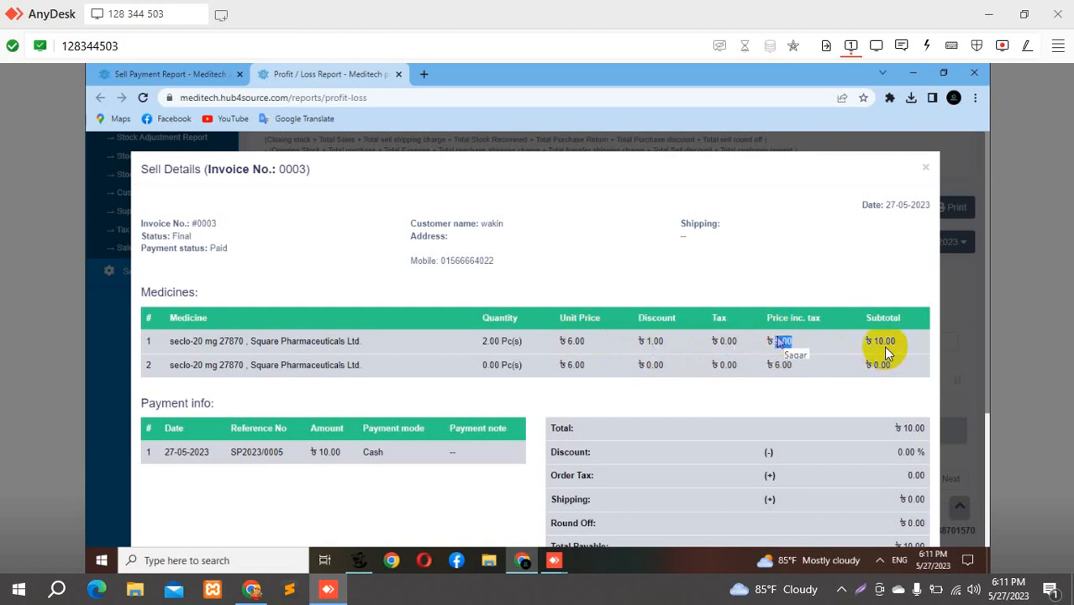
double_click(883, 343)
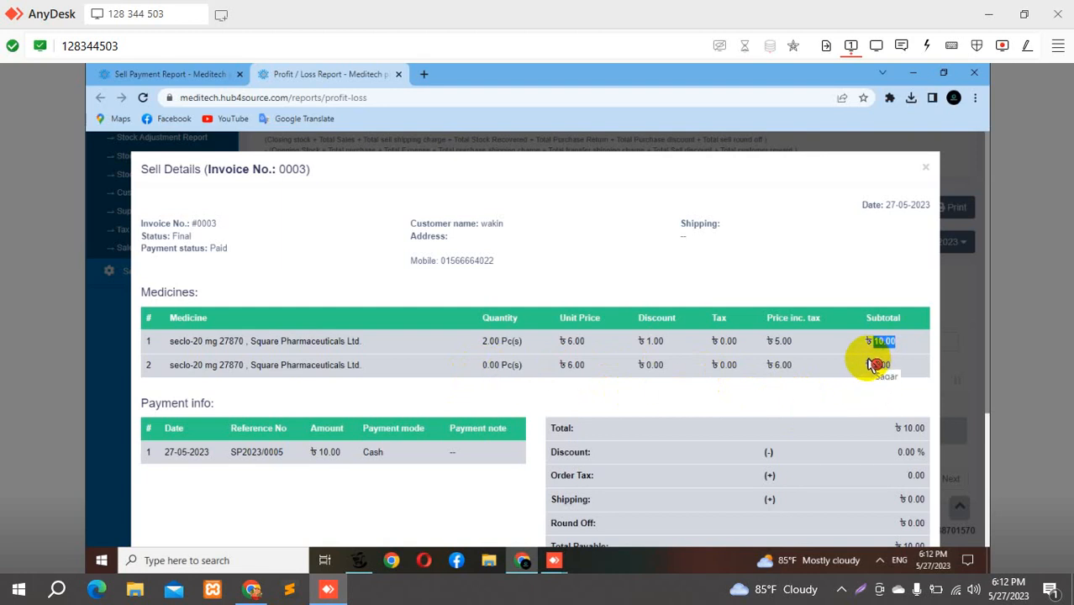
Examine the payment info, payable and paid totals, notes and print option in the rest of the sell details.
scroll(864, 359, "down", 1)
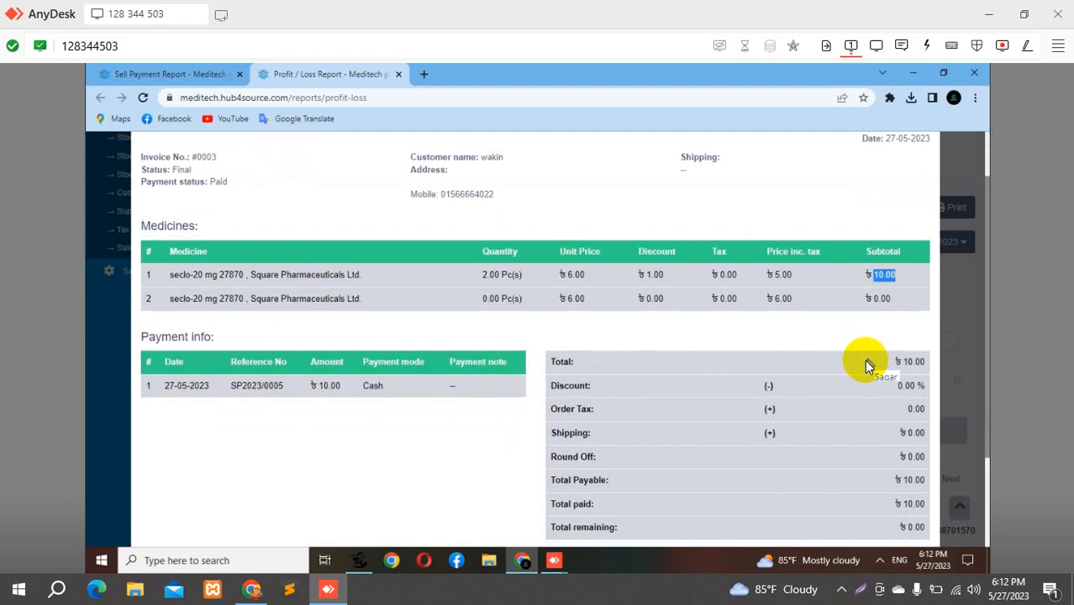
scroll(858, 370, "down", 2)
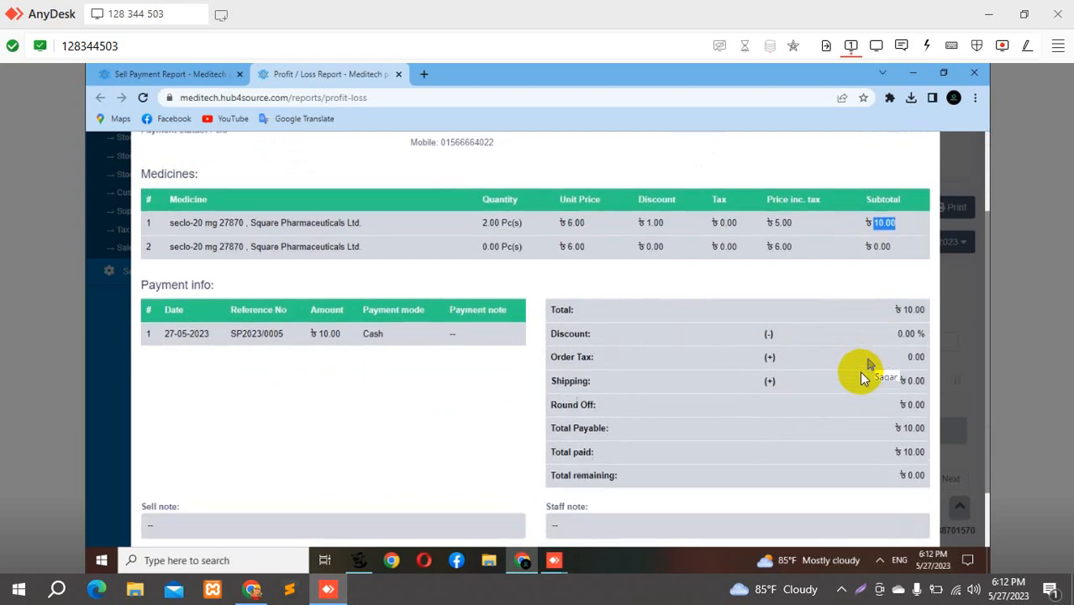
left_click(865, 378)
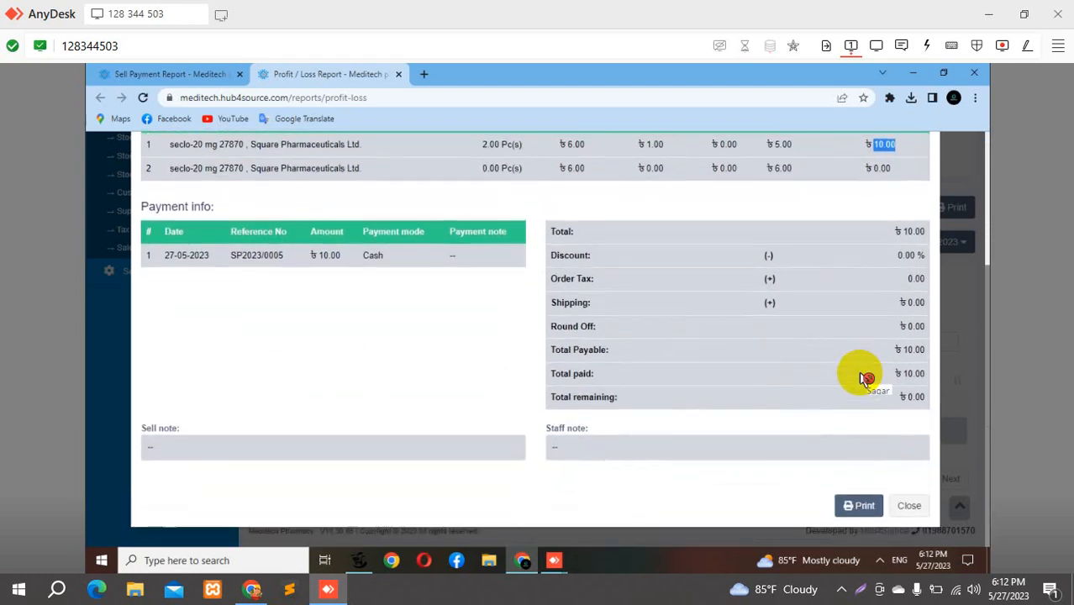
scroll(866, 378, "up", 3)
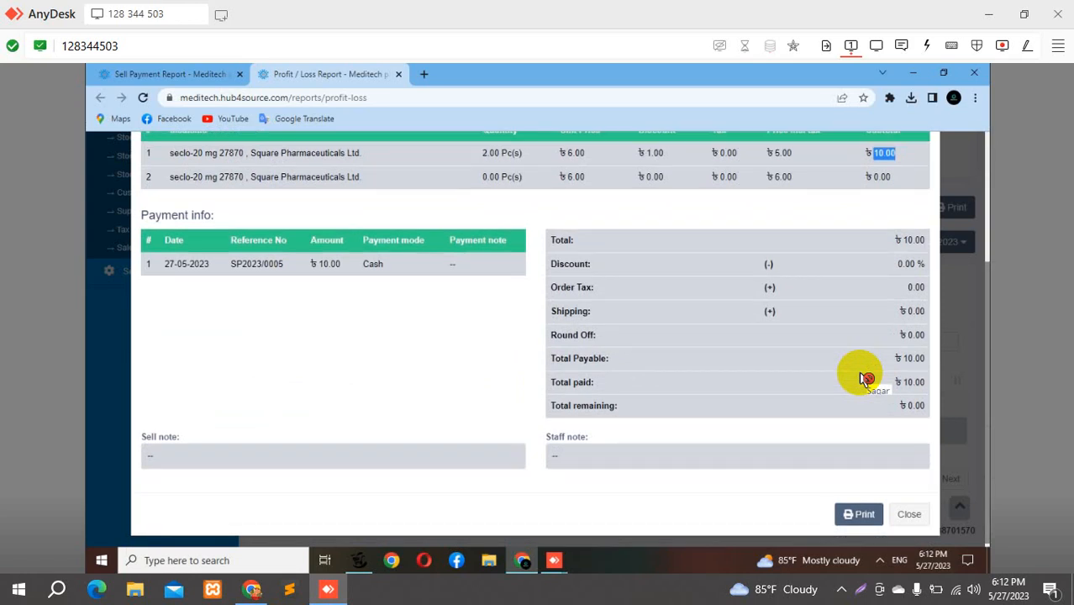
scroll(860, 375, "down", 3)
scroll(861, 374, "up", 3)
scroll(859, 379, "down", 2)
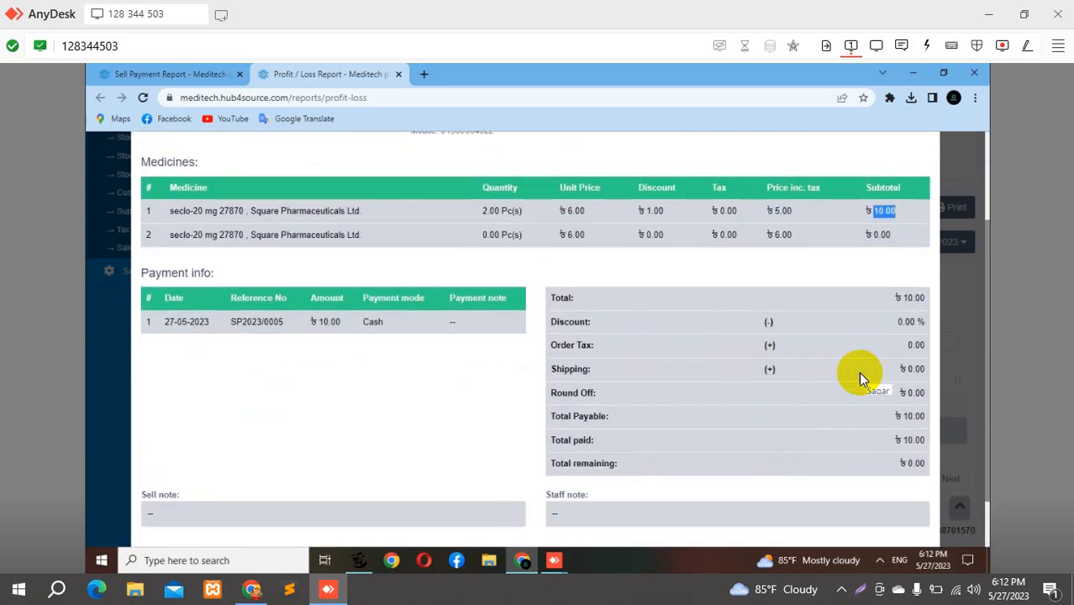
scroll(858, 376, "up", 2)
scroll(859, 377, "down", 2)
scroll(859, 373, "up", 2)
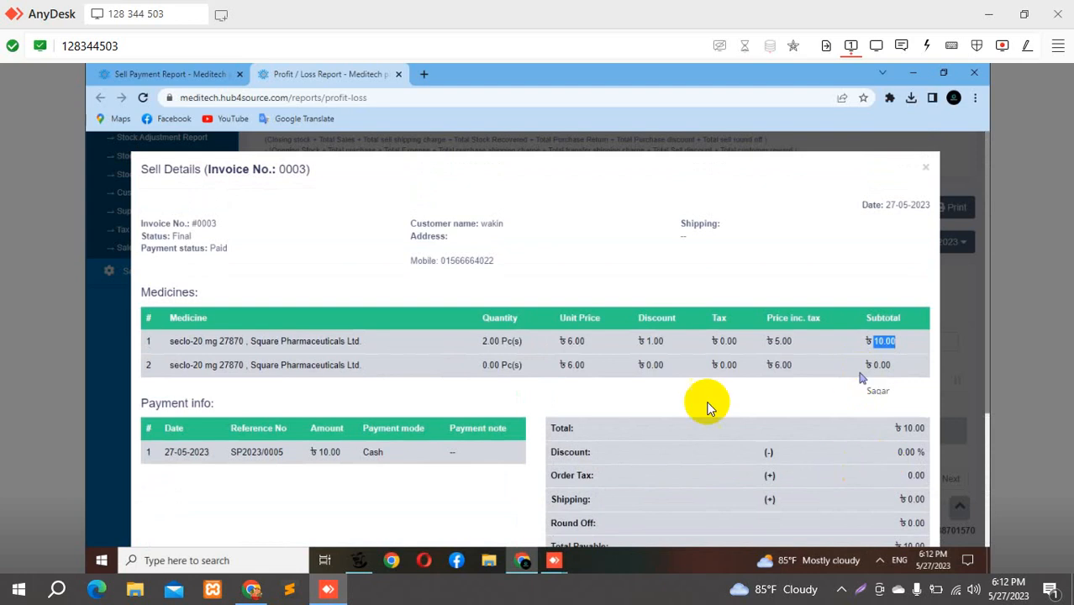
scroll(790, 395, "down", 3)
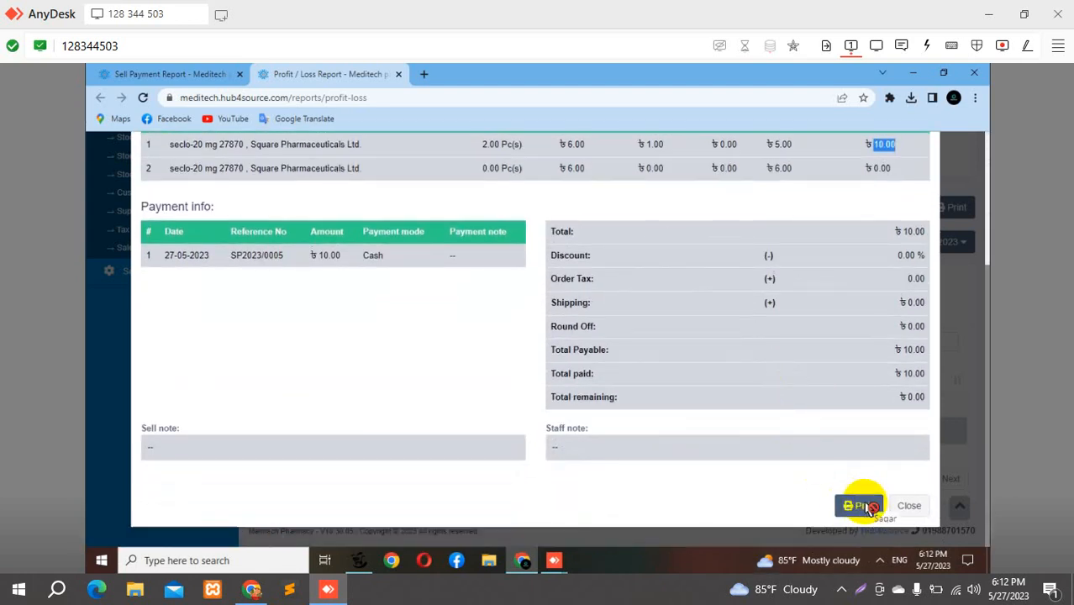
Close the invoice's sell details and return to the profit by invoice breakdown.
left_click(895, 512)
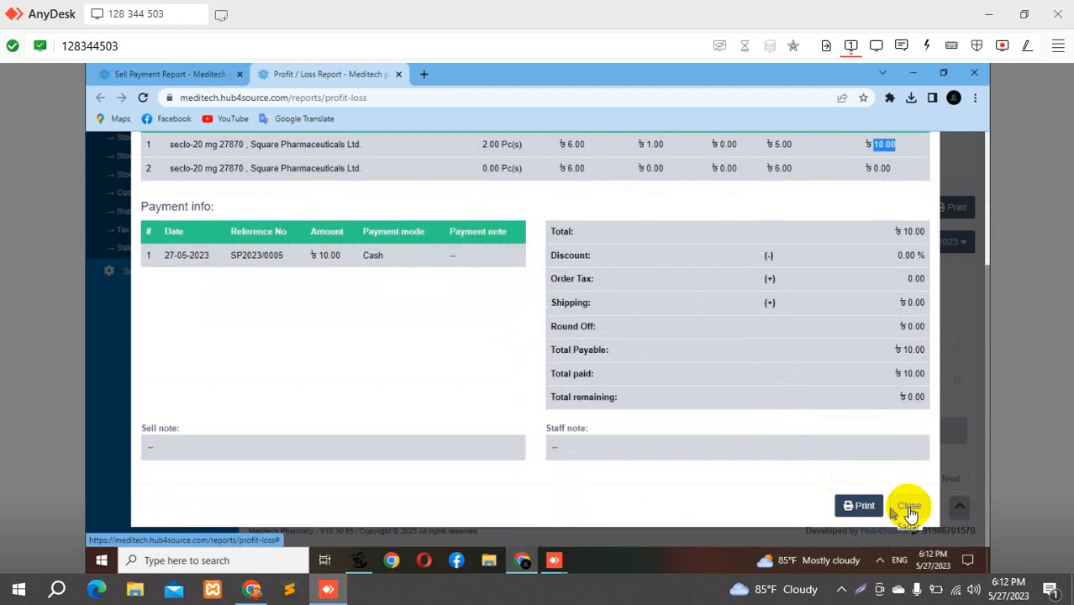
left_click(909, 513)
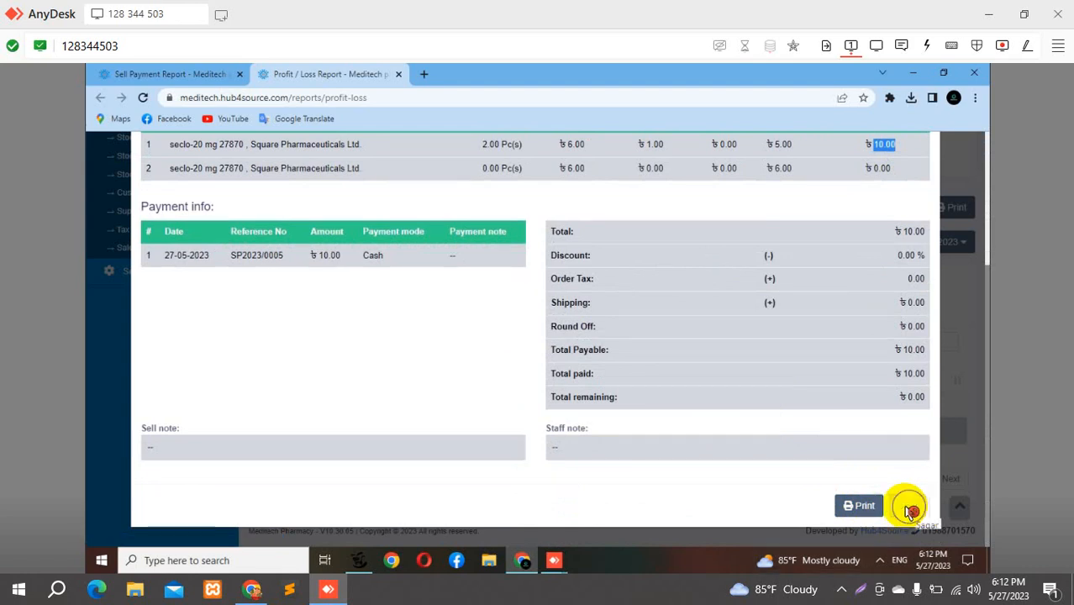
left_click(905, 511)
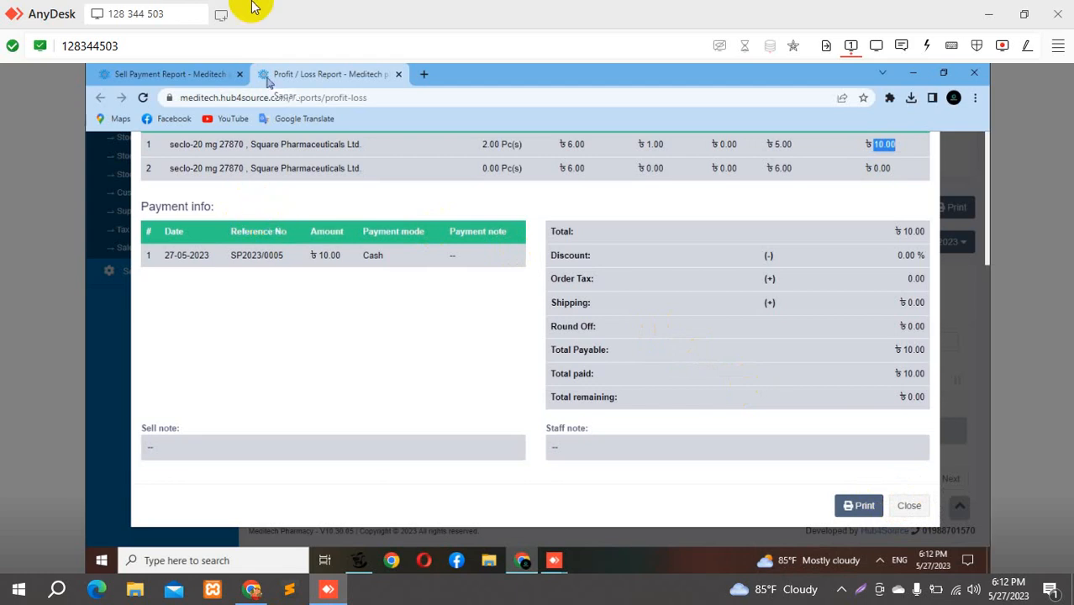
scroll(480, 229, "up", 1)
scroll(480, 225, "up", 3)
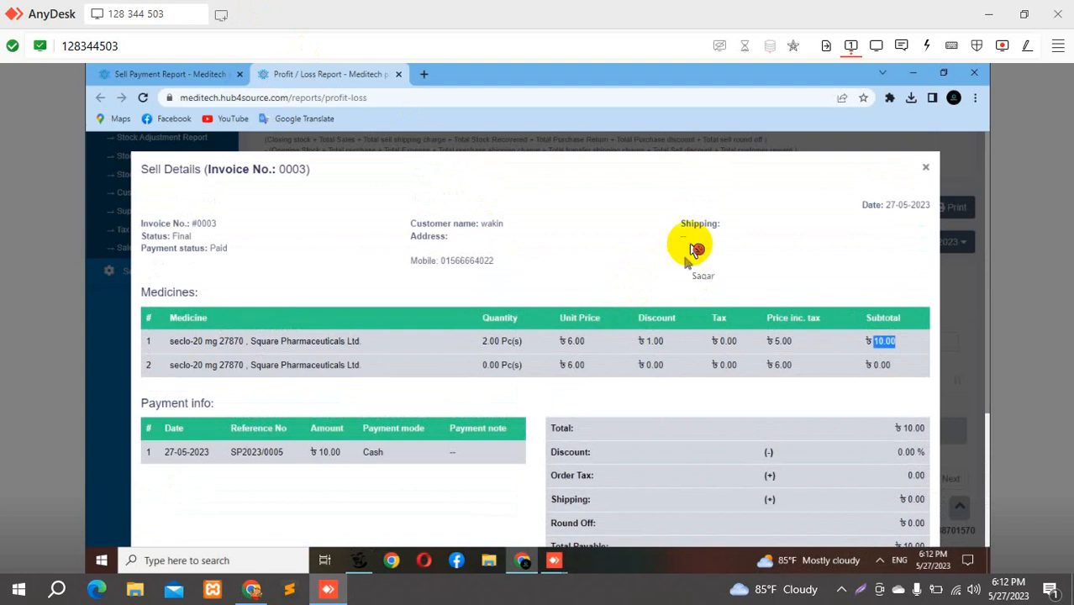
left_click(933, 172)
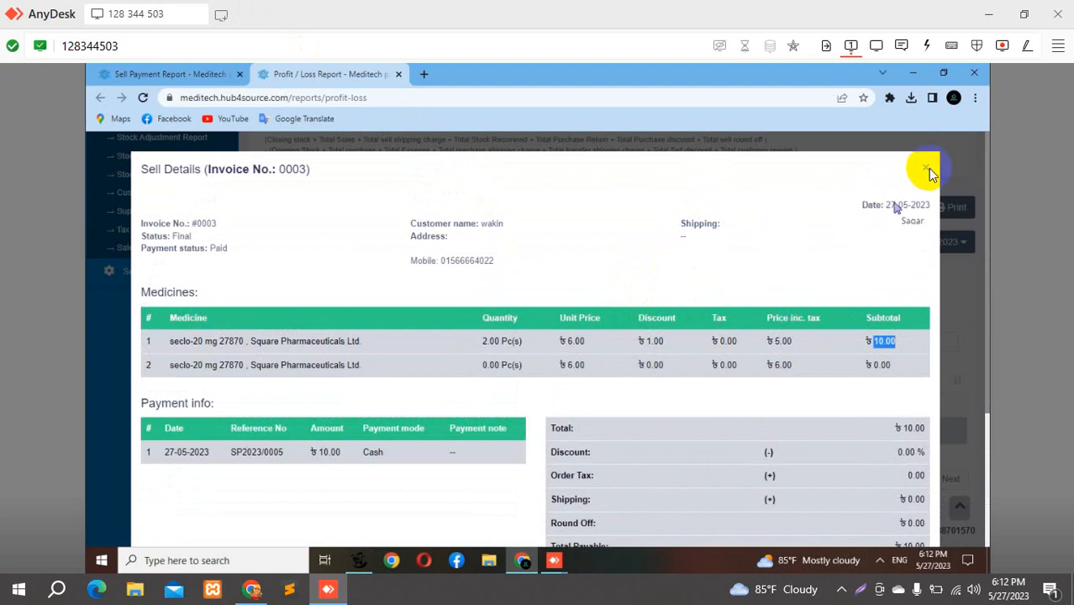
left_click(934, 172)
left_click(926, 172)
left_click(926, 173)
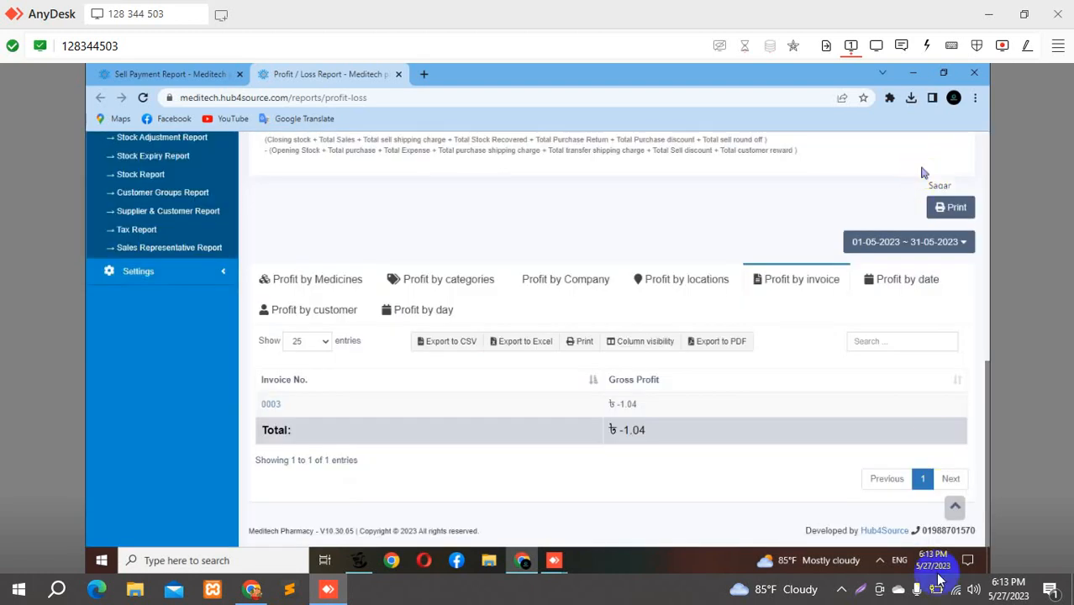
left_click(839, 560)
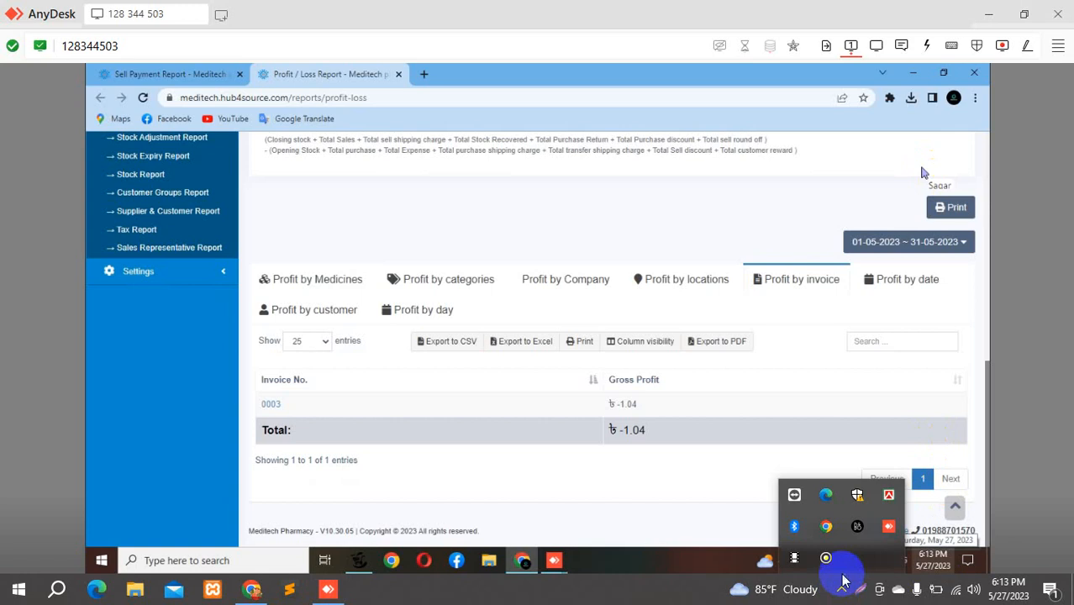